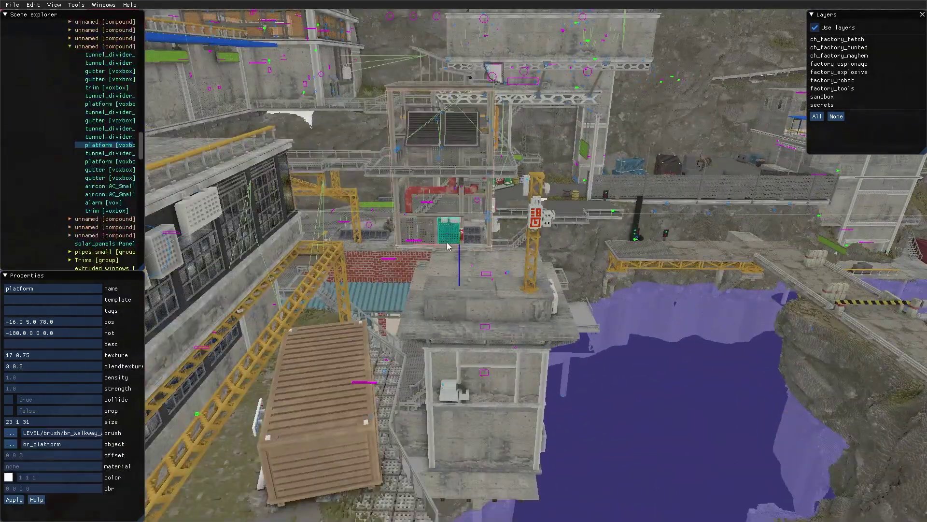
- Inspect the factory level's terrain, gas-pump barrel, green pipe and platform rail
double_click(447, 246)
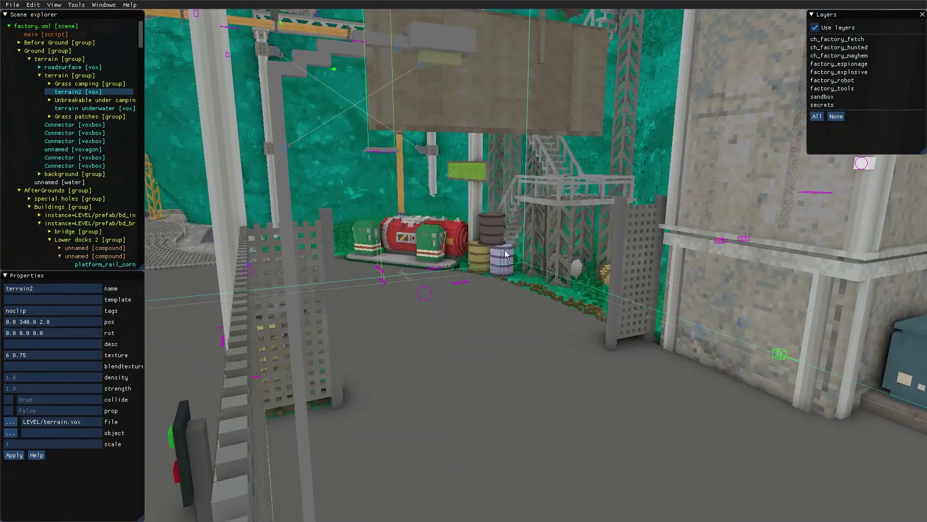
click(490, 236)
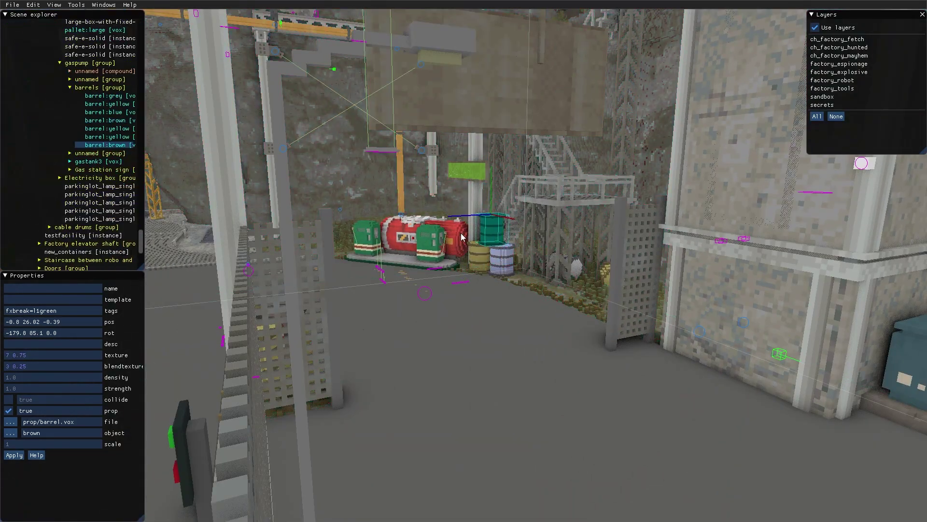
click(430, 232)
click(401, 173)
click(269, 153)
click(212, 184)
- Zoom the view out and back in over the level
scroll(103, 211, down, 3)
scroll(102, 210, down, 3)
scroll(104, 212, down, 3)
scroll(105, 212, down, 3)
scroll(106, 213, down, 3)
scroll(108, 213, up, 5)
scroll(108, 212, up, 5)
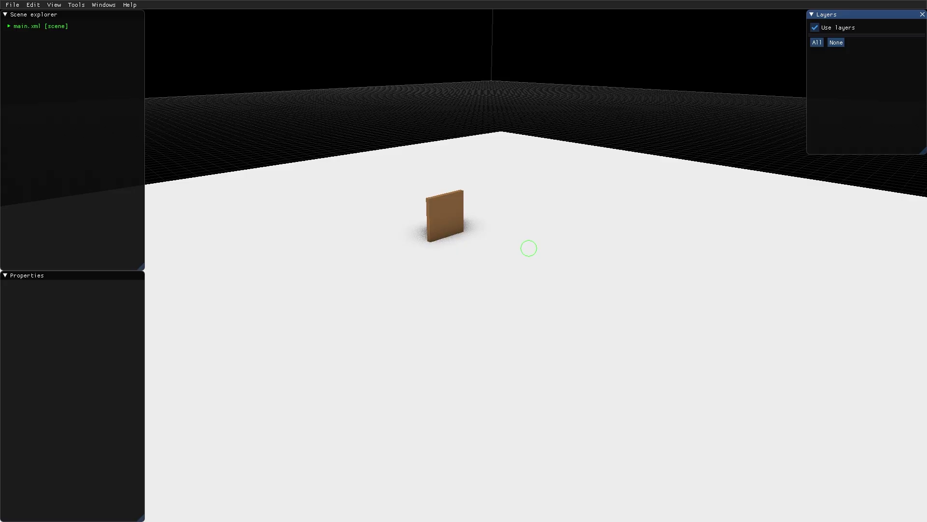
- Delete the small wooden wall and right-click the main.xml scene root
click(457, 246)
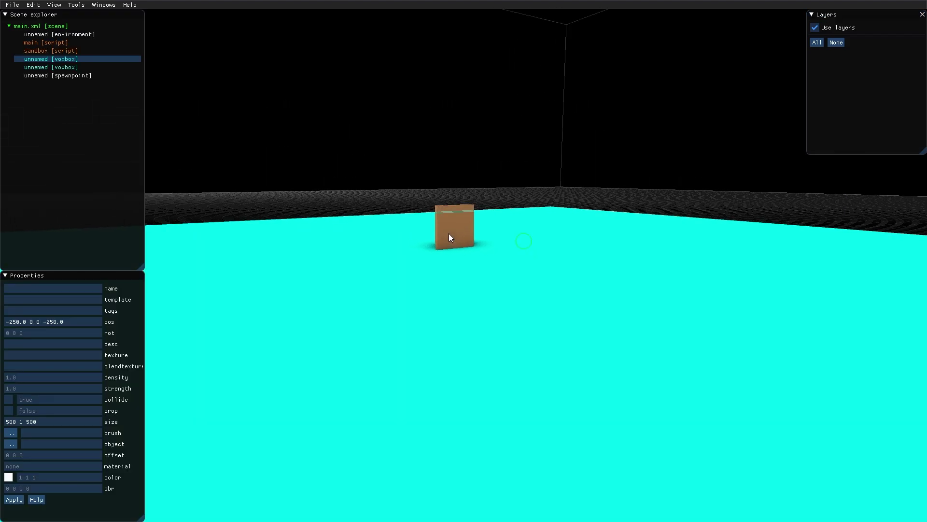
click(448, 233)
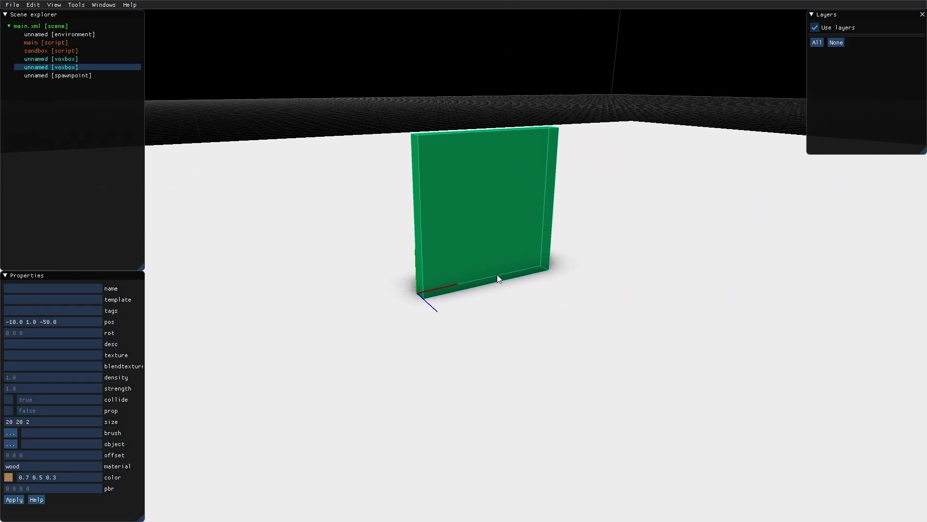
key(Delete)
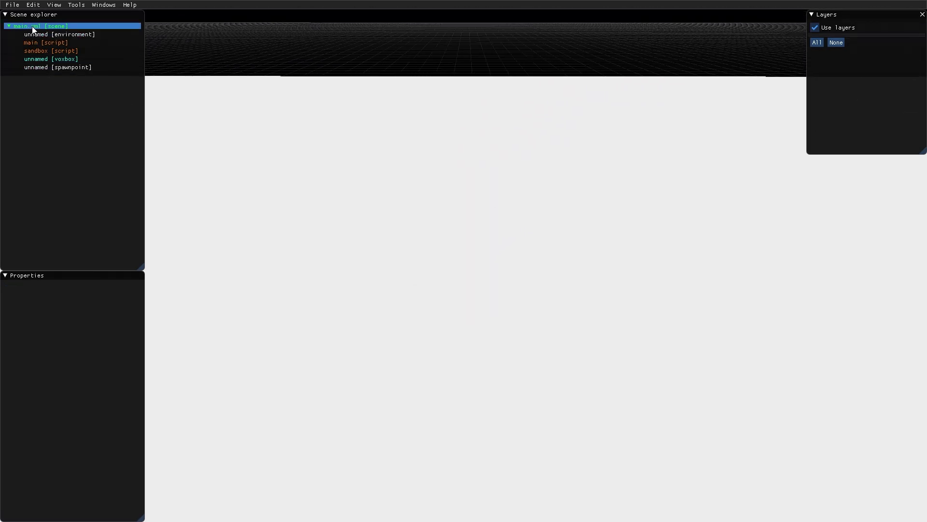
click(32, 26)
right_click(31, 26)
mouse_move(101, 171)
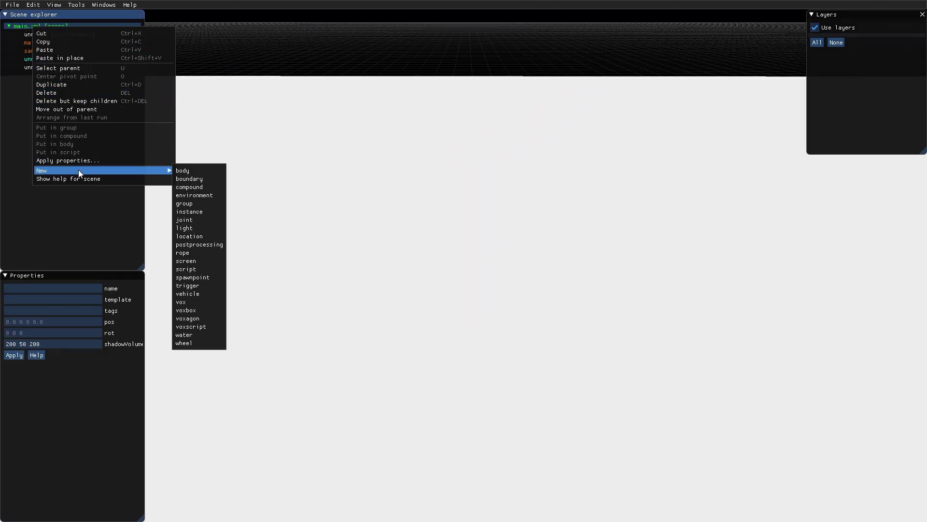
- Add a new voxbox and resize it into an 84×36×3 thin wall
click(202, 310)
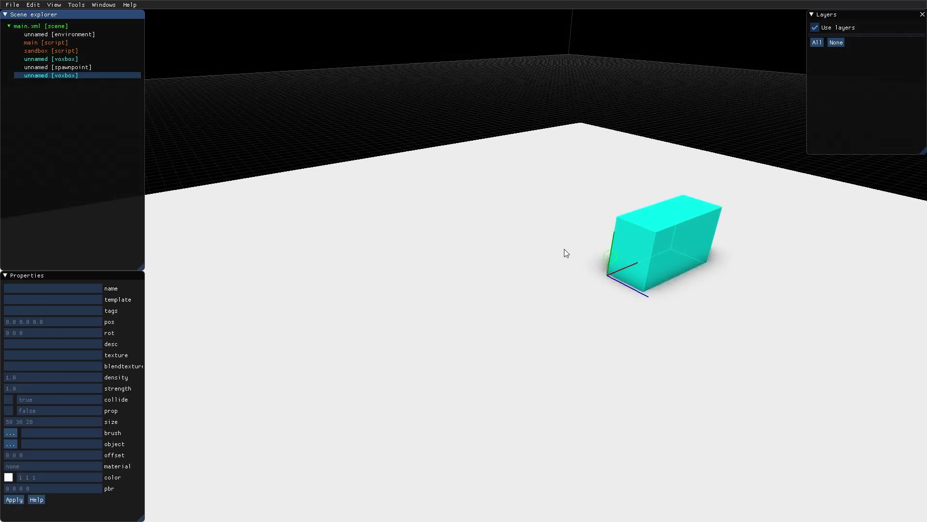
scroll(604, 246, up, 2)
scroll(580, 247, up, 2)
mouse_move(553, 251)
middle_down()
mouse_move(448, 256)
mouse_move(493, 242)
middle_up()
drag(552, 177, 496, 175)
mouse_move(571, 226)
middle_down()
mouse_move(449, 225)
mouse_move(505, 224)
mouse_move(445, 241)
middle_up()
drag(445, 242, 538, 236)
mouse_move(538, 235)
middle_down()
mouse_move(590, 265)
mouse_move(577, 252)
mouse_move(544, 248)
middle_up()
drag(543, 247, 551, 231)
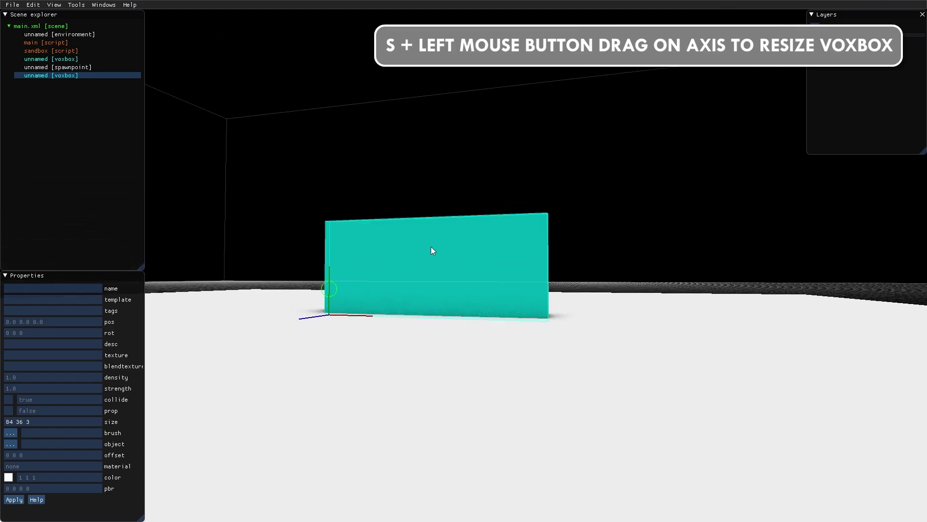
mouse_move(433, 253)
middle_down()
mouse_move(594, 258)
mouse_move(510, 273)
mouse_move(449, 258)
mouse_move(494, 263)
mouse_move(477, 279)
middle_up()
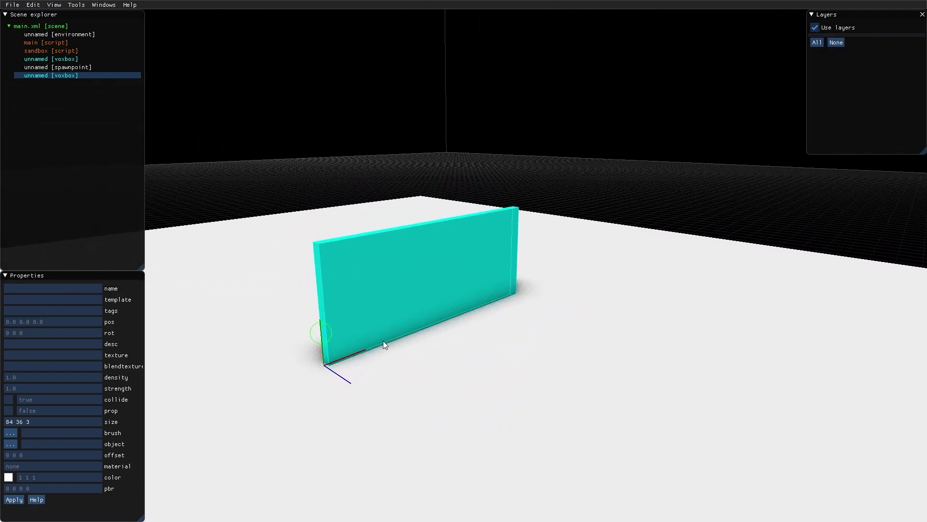
- Colour the wall a muted light beige and check the result
click(8, 479)
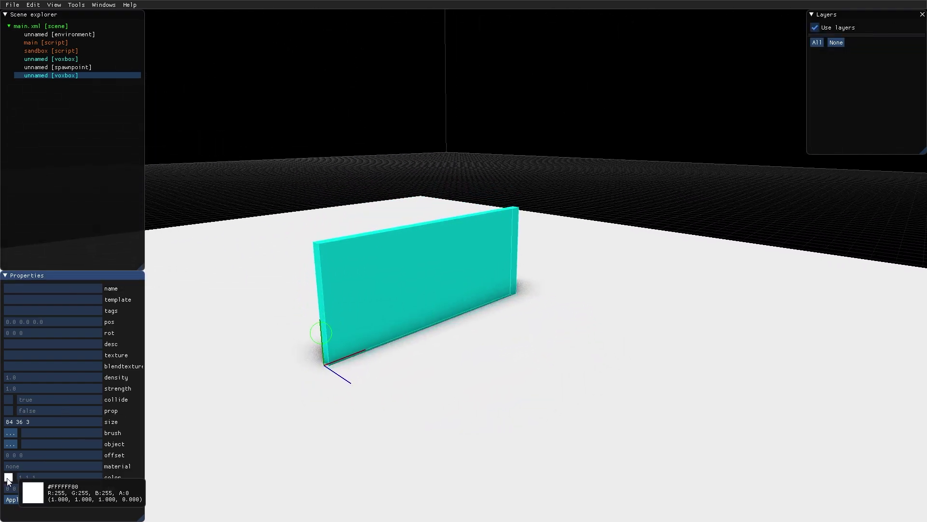
click(108, 405)
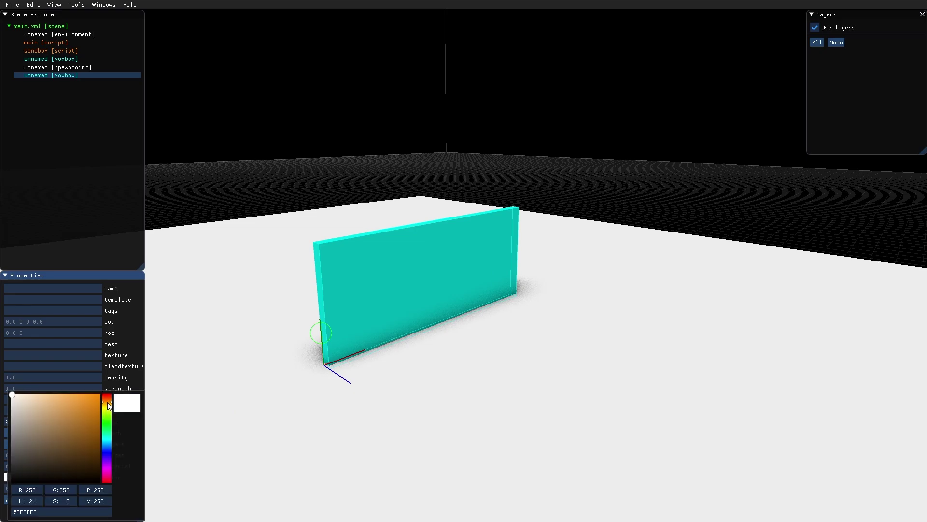
mouse_move(42, 409)
mouse_down()
mouse_move(23, 421)
mouse_move(23, 407)
mouse_up()
click(81, 378)
right_drag(426, 381, 421, 308)
click(387, 362)
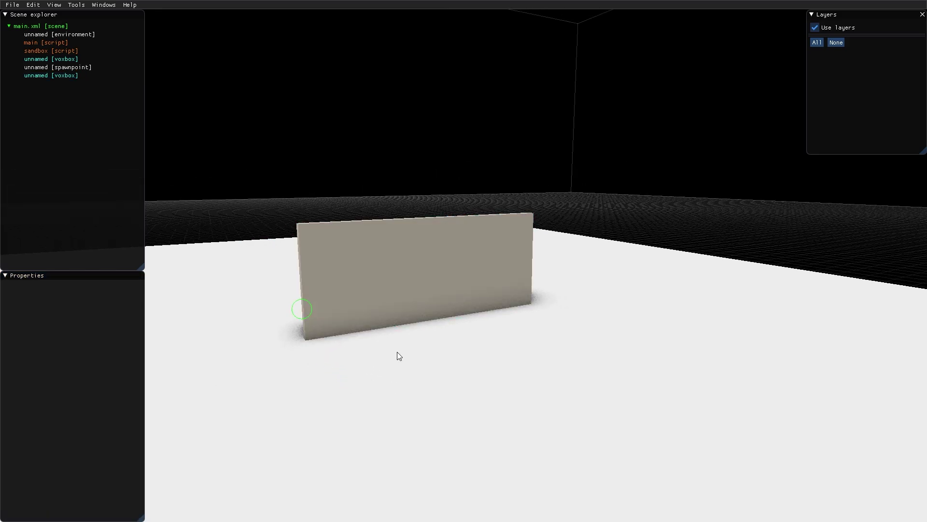
mouse_move(386, 359)
right_down()
mouse_move(396, 273)
mouse_move(402, 284)
right_up()
click(378, 272)
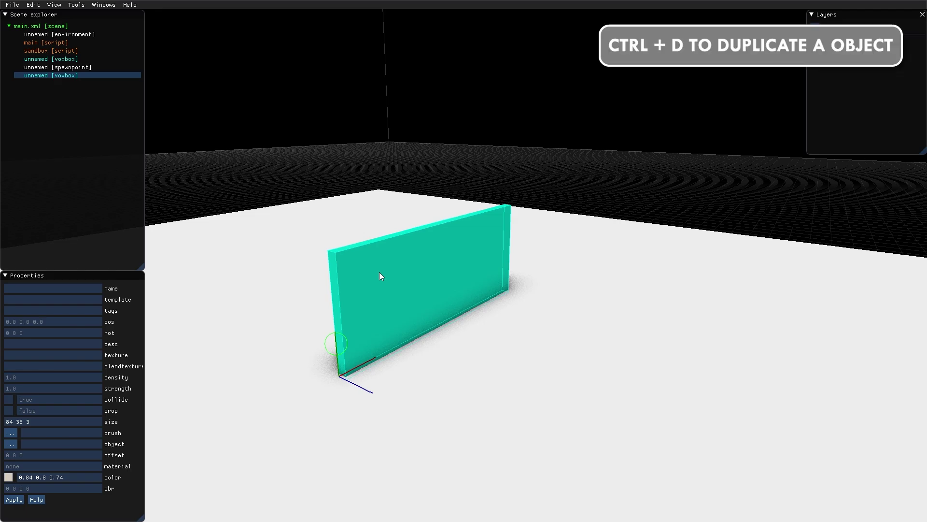
- Duplicate the wall, narrow the copy into a 5-unit post, and set it against the wall
key(ctrl+d)
mouse_move(363, 389)
mouse_down()
mouse_move(401, 409)
mouse_move(425, 395)
mouse_up()
mouse_move(425, 394)
right_down()
mouse_move(495, 372)
mouse_move(526, 378)
right_up()
right_drag(493, 341, 527, 328)
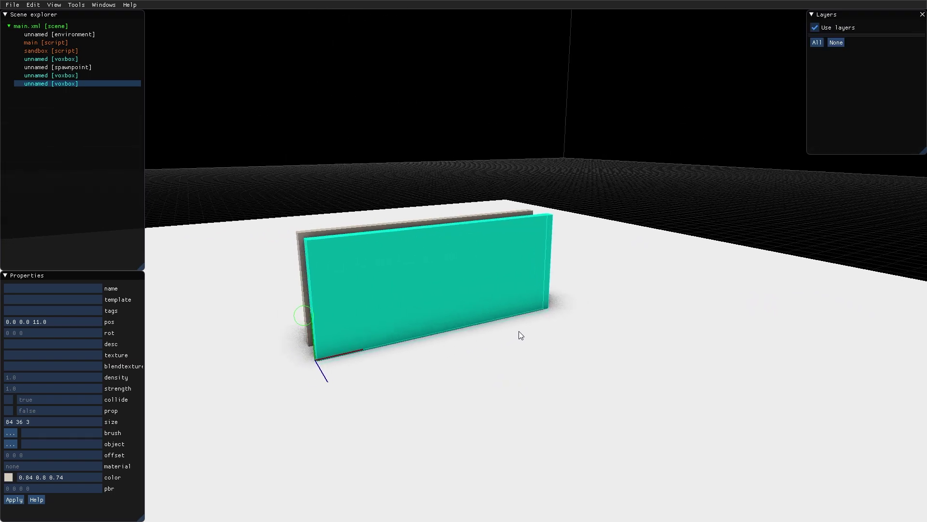
right_drag(512, 272, 550, 268)
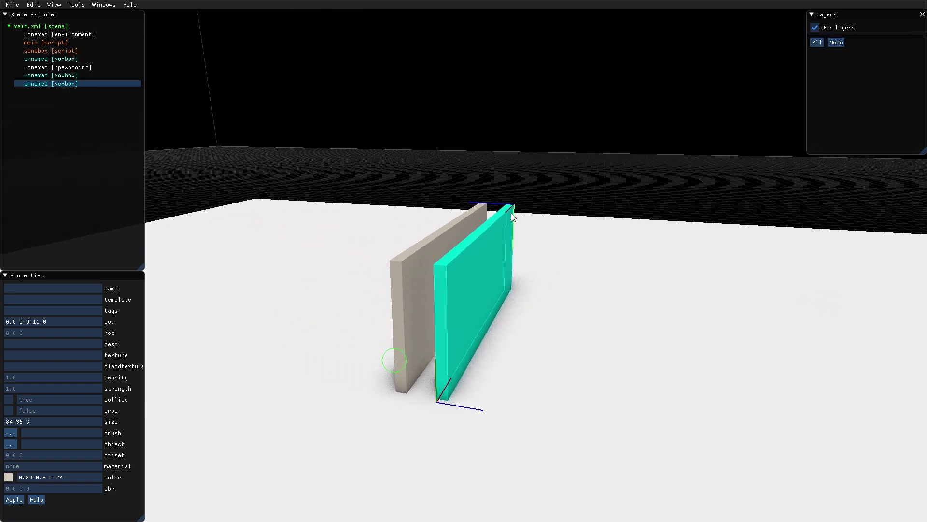
key(s)
drag(510, 213, 445, 283)
mouse_move(445, 284)
right_down()
mouse_move(492, 291)
mouse_move(578, 282)
mouse_move(564, 282)
right_up()
drag(545, 369, 511, 372)
mouse_move(511, 371)
right_down()
mouse_move(531, 345)
mouse_move(550, 370)
mouse_move(444, 372)
mouse_move(558, 297)
mouse_move(579, 230)
mouse_move(459, 221)
mouse_move(579, 265)
mouse_move(435, 270)
right_up()
- Duplicate the post for the other end and colour it off-white
key(ctrl+d)
click(8, 477)
click(17, 399)
click(438, 359)
mouse_move(438, 359)
right_down()
mouse_move(368, 303)
mouse_move(523, 266)
right_up()
- Duplicate posts into thin beams spanning the wall's top and bottom edges
key(ctrl+d)
key(ctrl+d)
drag(523, 266, 500, 231)
right_drag(500, 231, 323, 120)
drag(323, 121, 347, 131)
mouse_move(347, 131)
right_down()
mouse_move(612, 224)
mouse_move(432, 180)
mouse_move(529, 260)
mouse_move(346, 170)
right_up()
key(ctrl+d)
drag(346, 170, 353, 136)
mouse_move(352, 135)
right_down()
mouse_move(648, 267)
mouse_move(592, 264)
mouse_move(488, 226)
mouse_move(491, 187)
mouse_move(447, 235)
mouse_move(385, 226)
mouse_move(494, 238)
right_up()
key(ctrl+d)
key(ctrl+d)
drag(494, 238, 573, 170)
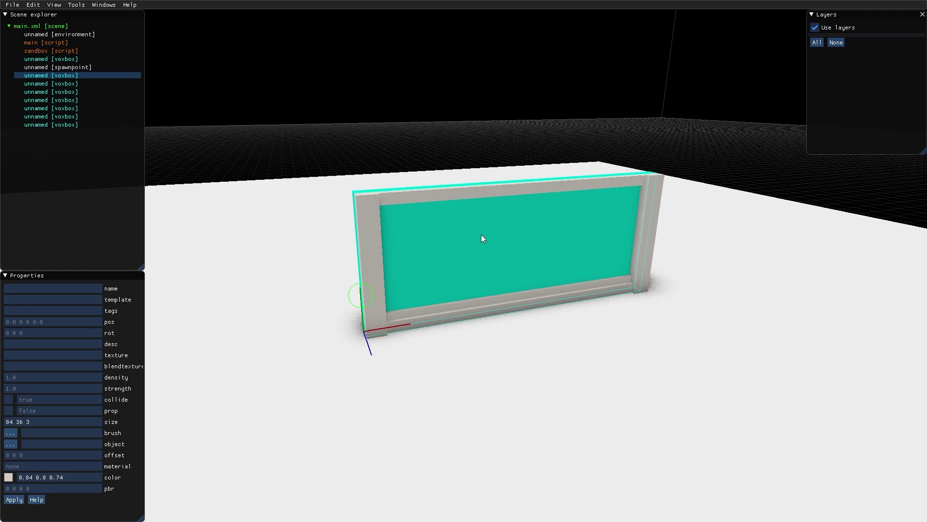
mouse_move(480, 234)
right_down()
mouse_move(471, 228)
mouse_move(499, 236)
mouse_move(532, 227)
mouse_move(505, 224)
right_up()
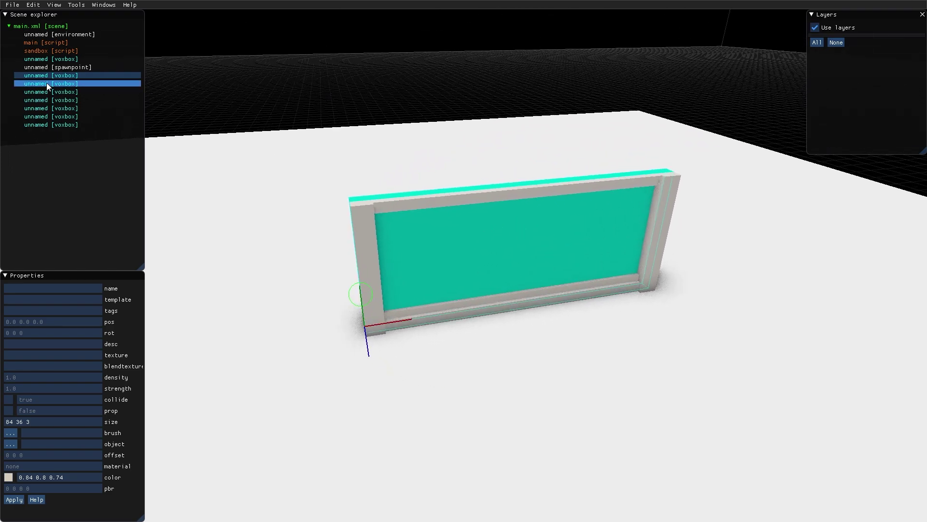
- Name the main wall panel 'Wall'
click(53, 290)
text(Wall)
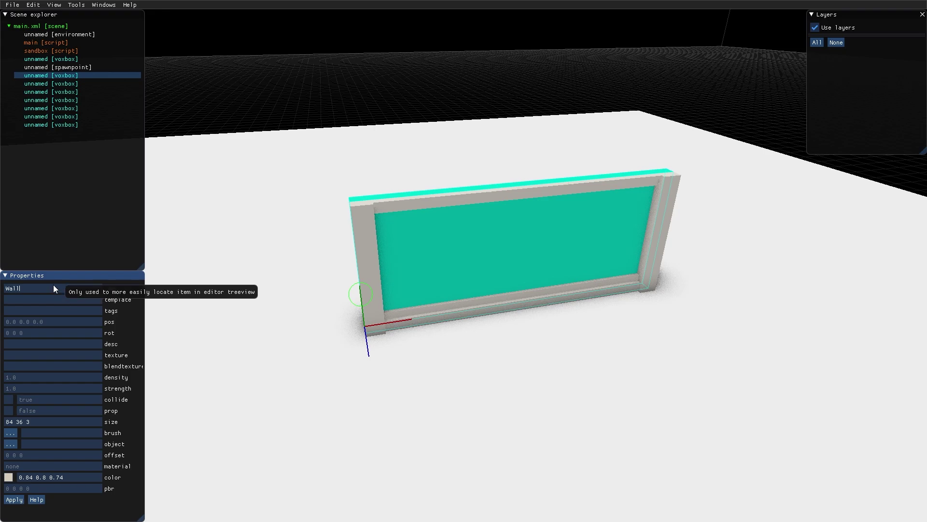
key(Return)
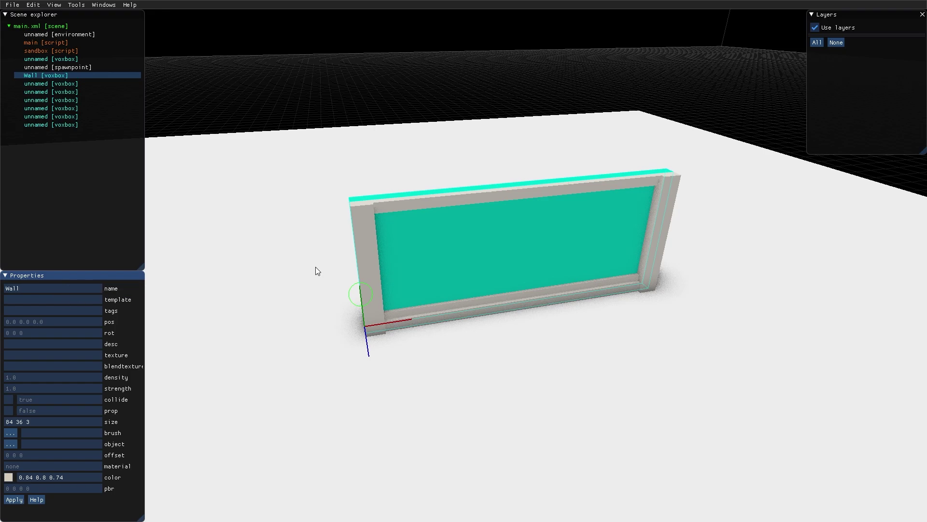
right_drag(315, 267, 411, 230)
- Select all six frame pieces and apply the name 'trimmings' to them
click(420, 219)
click(391, 255)
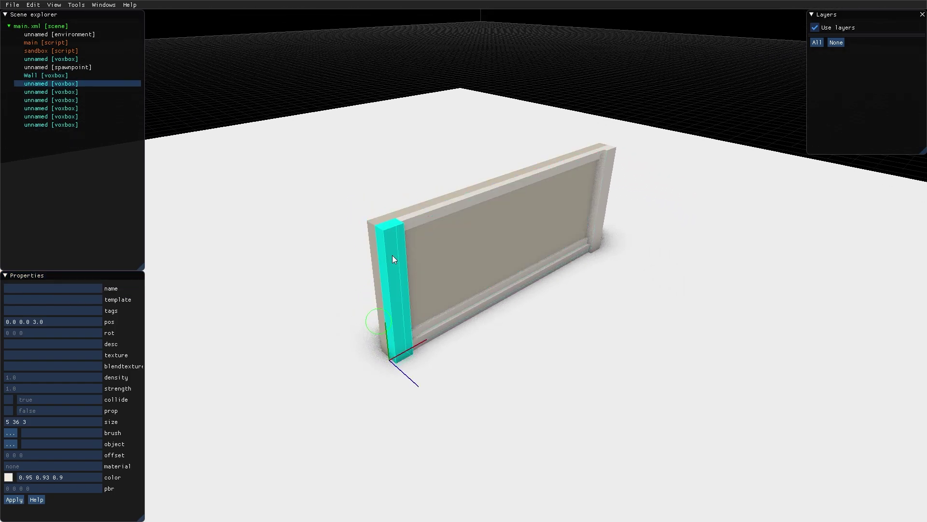
click(434, 321)
click(49, 83)
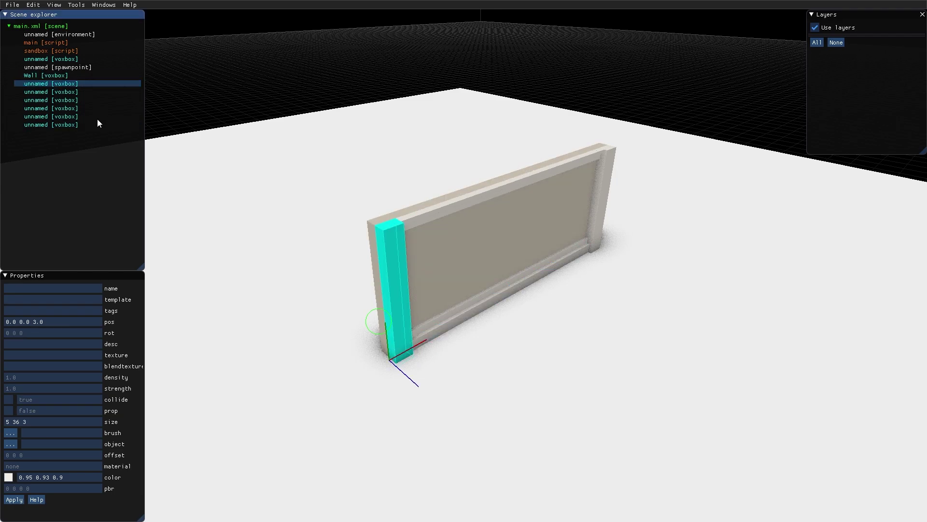
shift+click(50, 125)
right_click(40, 85)
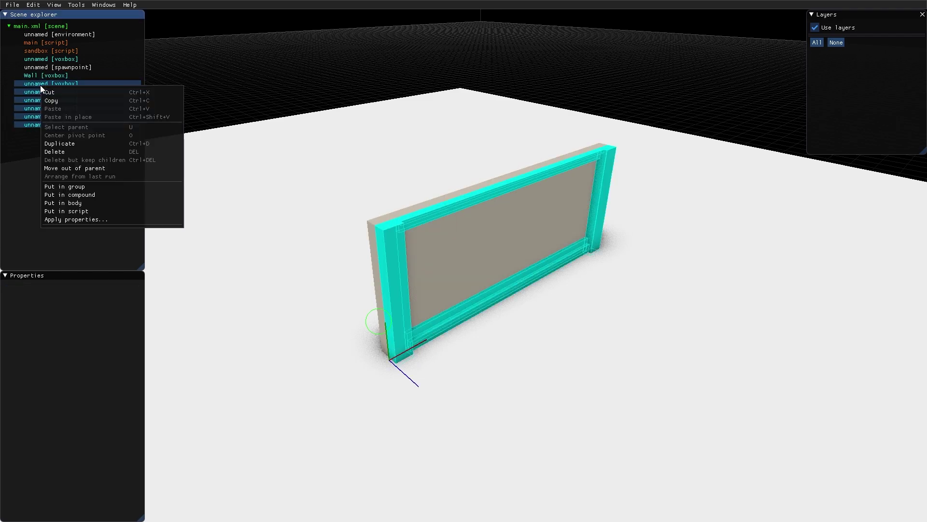
click(90, 219)
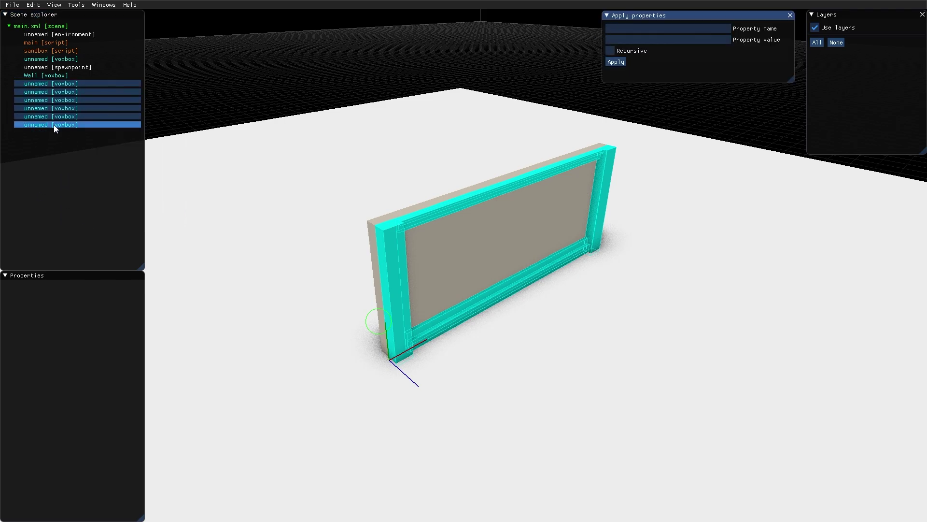
text(name)
click(633, 40)
text(trimmings)
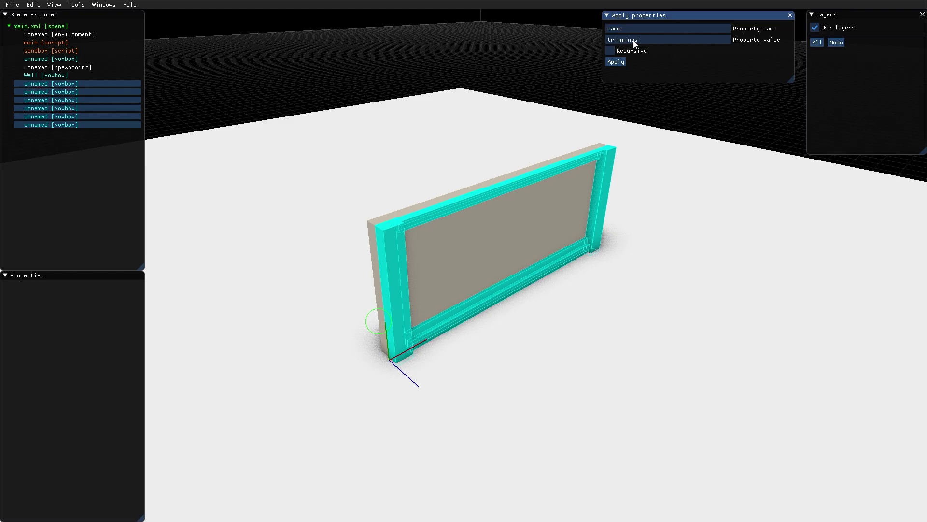
click(615, 60)
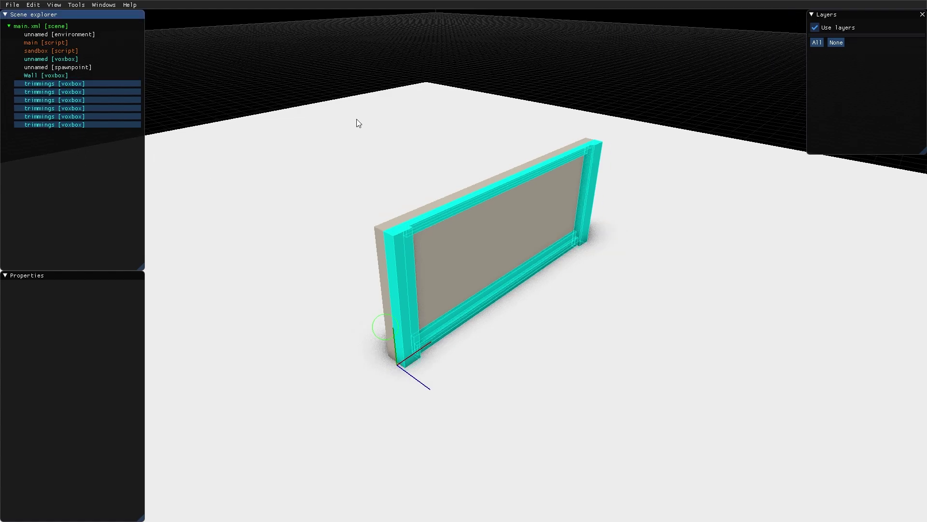
- Select the spawnpoint and Wall panel, test-moving the panel then undoing it
right_drag(364, 119, 477, 185)
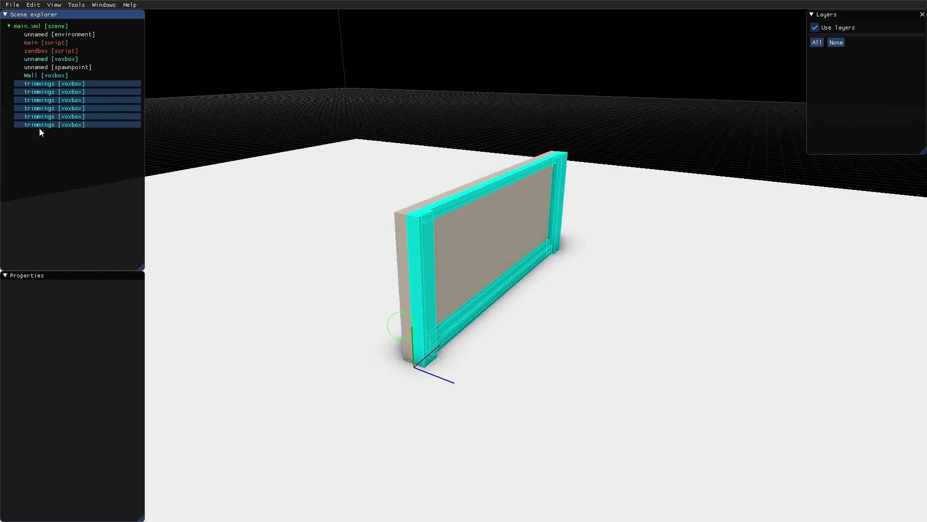
mouse_move(447, 161)
right_down()
mouse_move(455, 163)
mouse_move(379, 152)
right_up()
click(555, 226)
mouse_move(442, 197)
right_down()
mouse_move(533, 167)
mouse_move(473, 159)
mouse_move(463, 199)
mouse_move(490, 196)
mouse_move(472, 199)
right_up()
scroll(471, 198, down, 2)
click(486, 230)
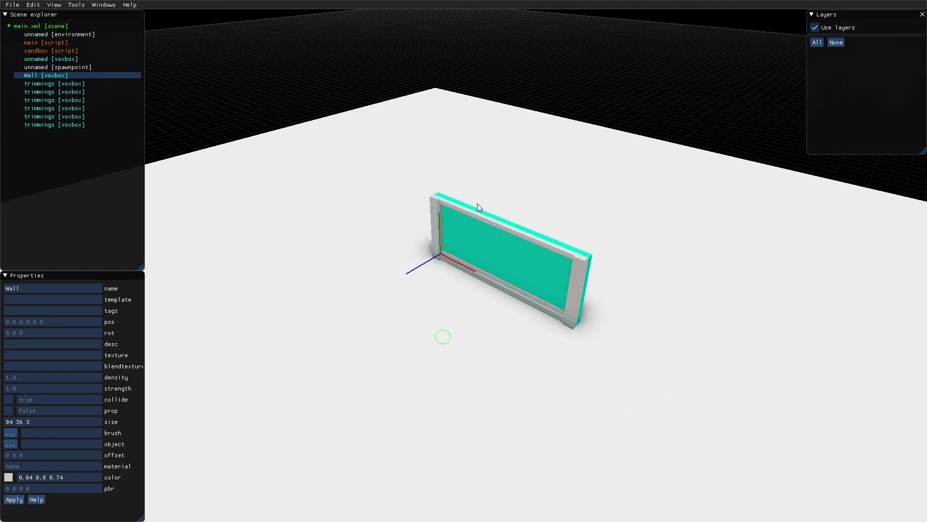
drag(416, 267, 451, 224)
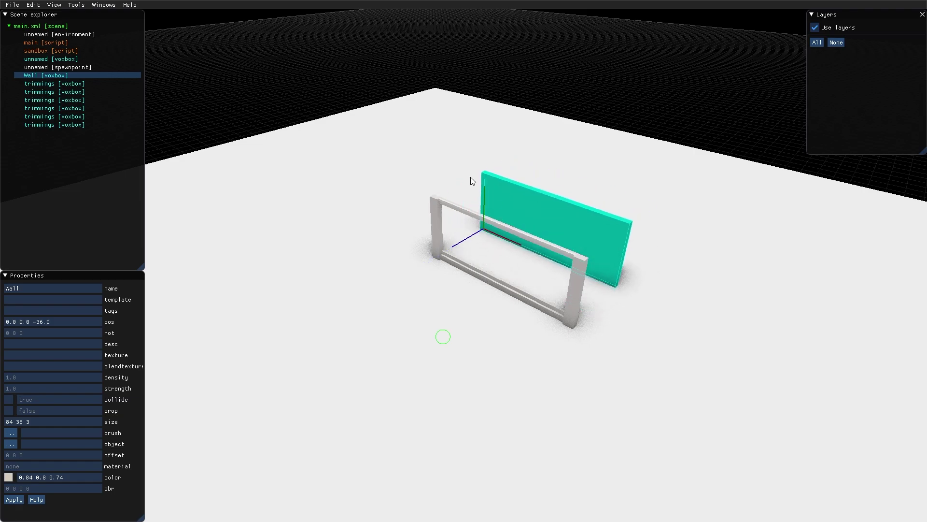
key(ctrl+z)
- Test-shift a trimming piece, then select Wall plus all six trimmings
mouse_move(489, 201)
right_down()
mouse_move(425, 239)
mouse_move(516, 209)
right_up()
click(417, 189)
mouse_move(407, 310)
mouse_down()
mouse_move(202, 357)
mouse_move(439, 269)
mouse_move(437, 133)
mouse_move(599, 111)
mouse_up()
mouse_move(598, 110)
right_down()
mouse_move(511, 150)
mouse_move(394, 177)
mouse_move(184, 164)
right_up()
scroll(404, 176, down, 5)
click(41, 76)
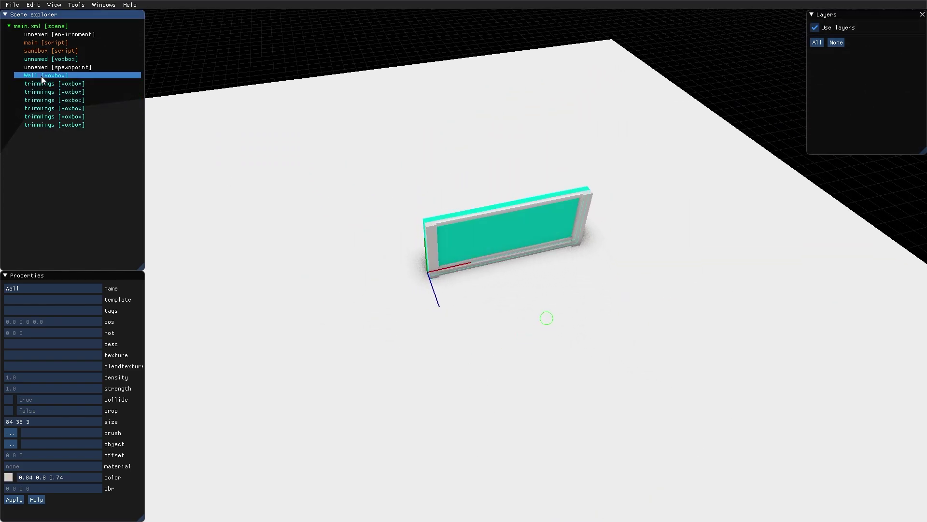
shift+click(48, 125)
mouse_move(263, 189)
right_down()
mouse_move(314, 192)
mouse_move(386, 155)
right_up()
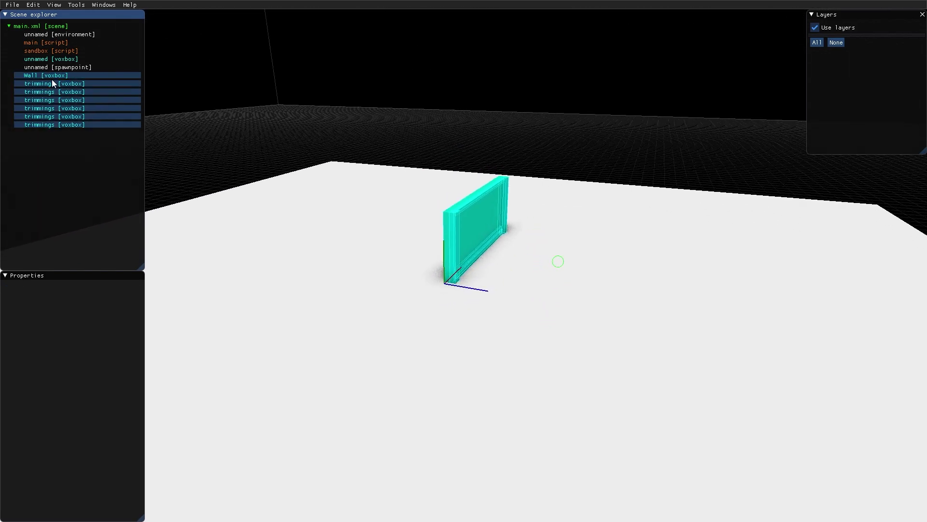
- Put Wall and its six trimmings in a new group, then undo a test move
right_click(35, 75)
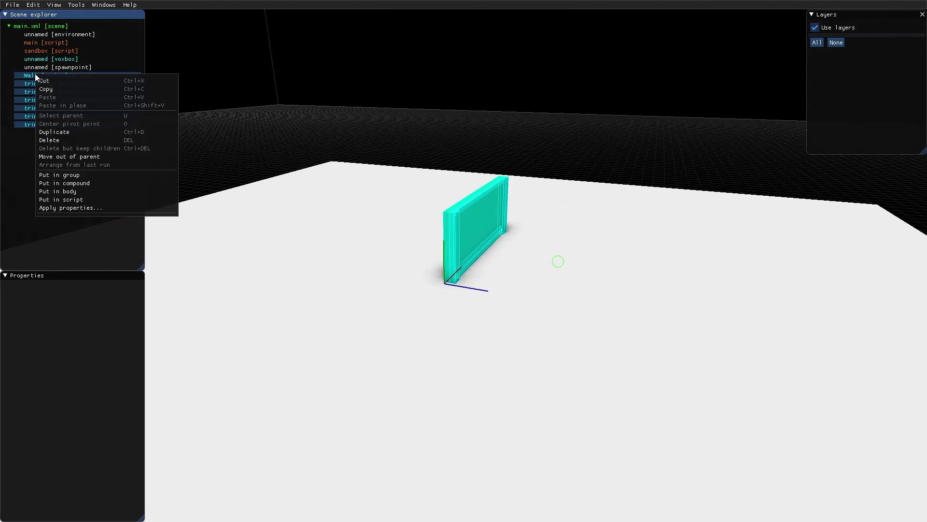
click(74, 175)
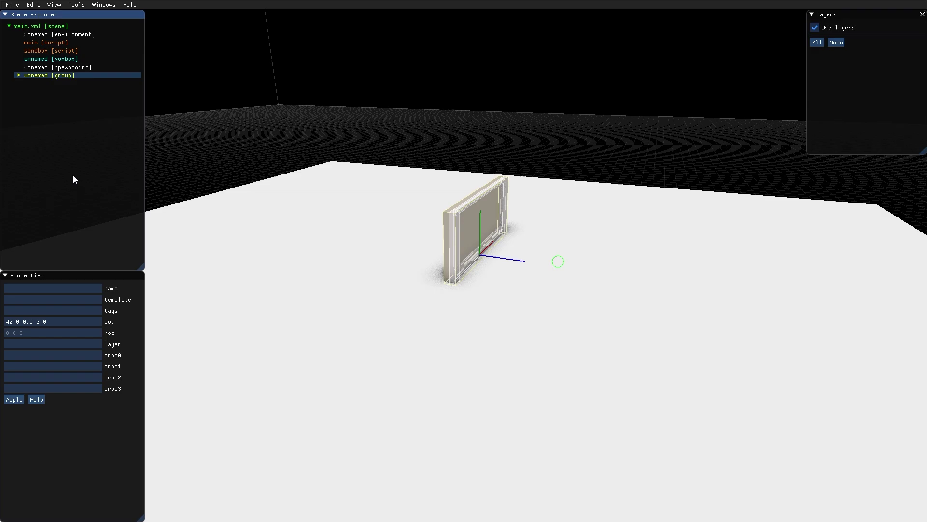
click(18, 76)
click(39, 84)
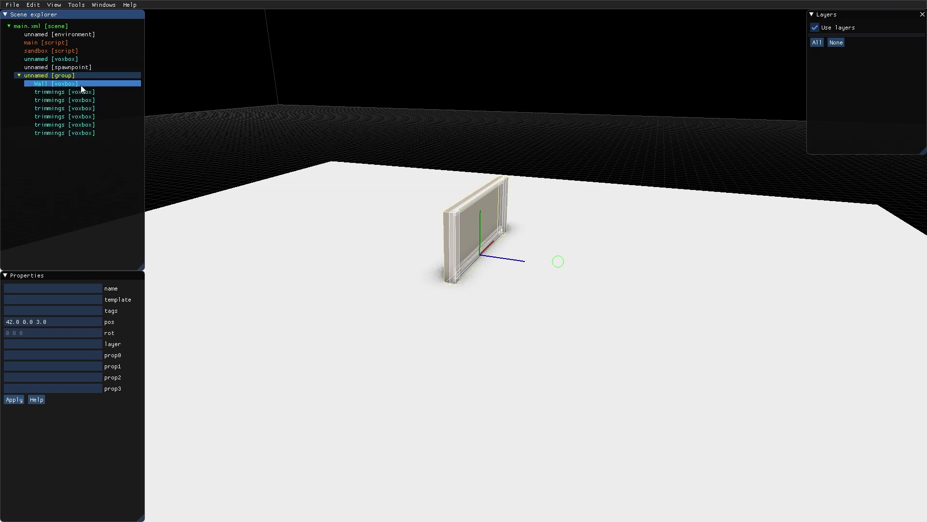
key(f)
scroll(507, 234, up, 3)
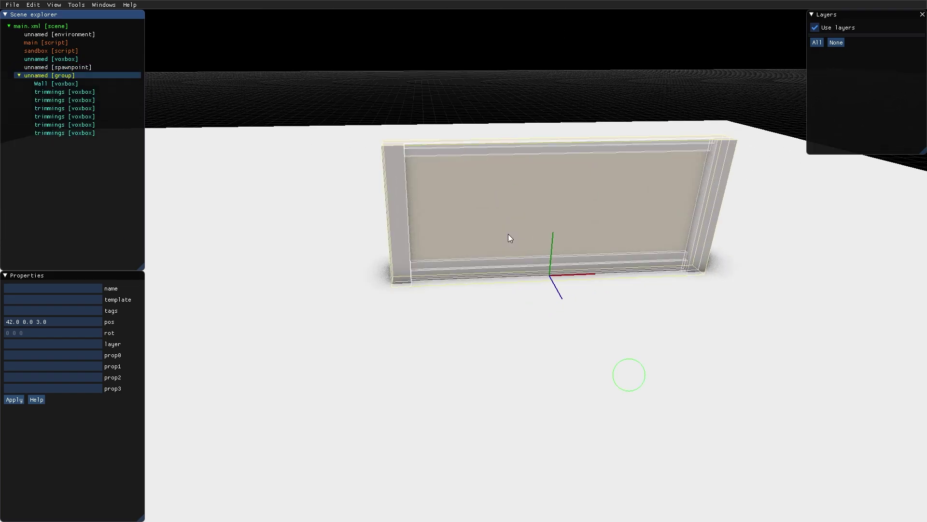
middle_drag(448, 213, 544, 266)
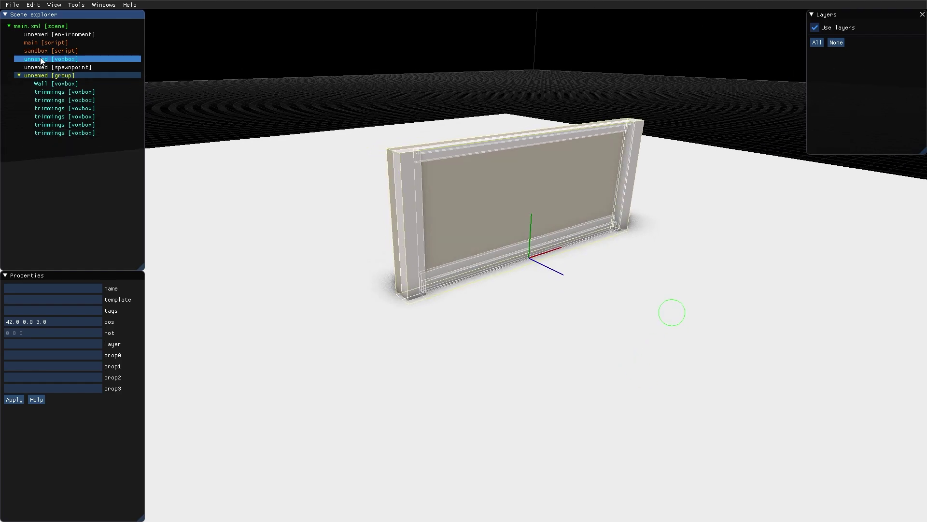
mouse_move(565, 273)
mouse_down()
mouse_move(572, 258)
mouse_move(509, 215)
mouse_up()
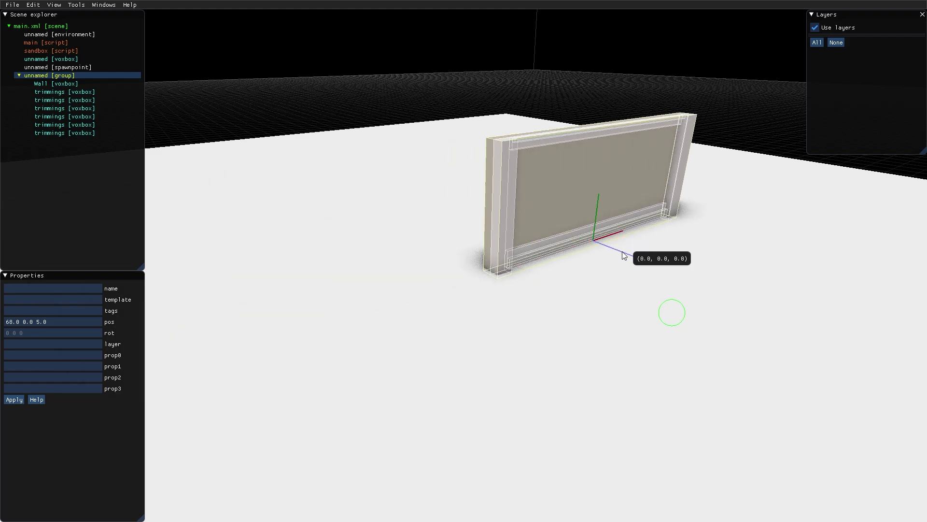
key(ctrl+z)
key(ctrl+z)
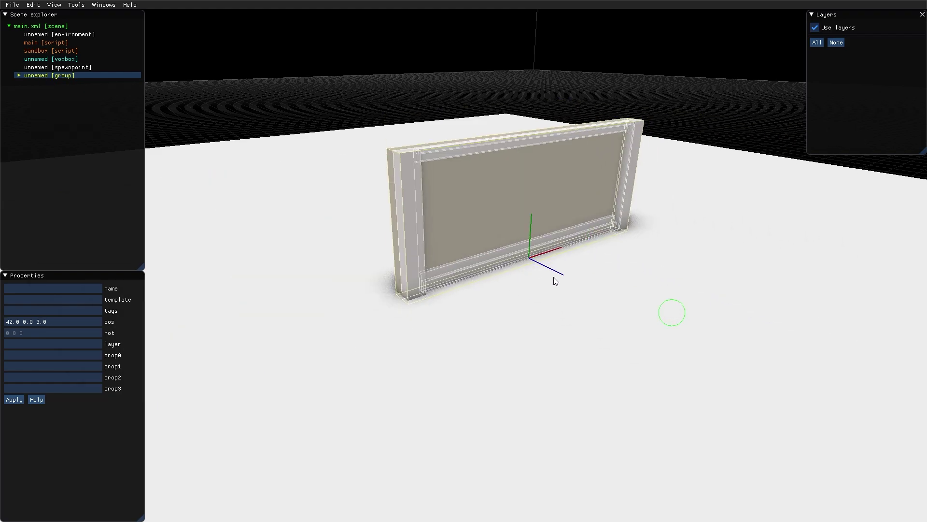
- Rename the group holding Wall and its trimmings to 'Wall segment'
right_drag(320, 226, 33, 80)
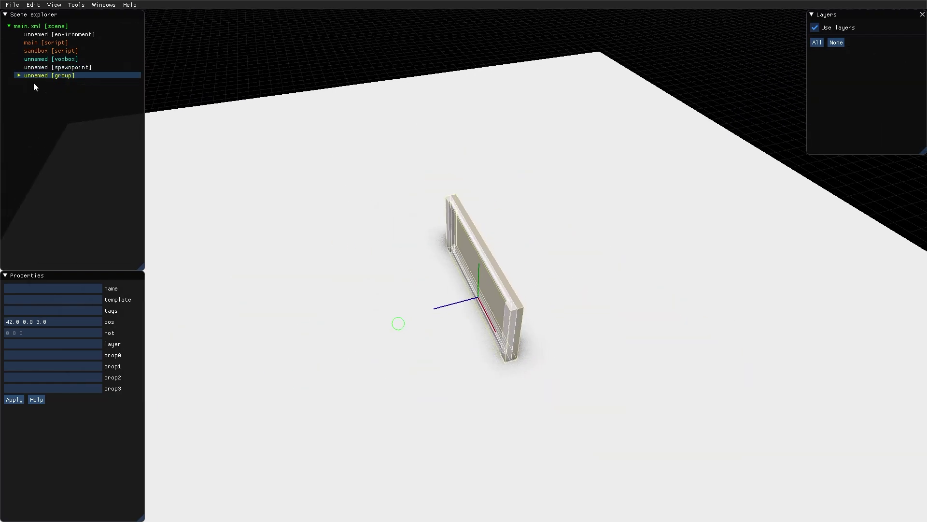
click(35, 289)
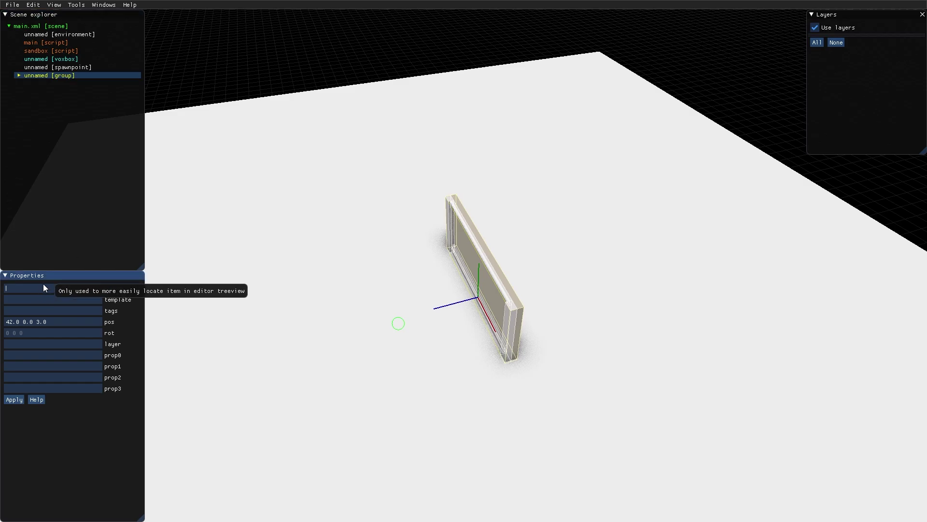
text(Wall segment)
key(Return)
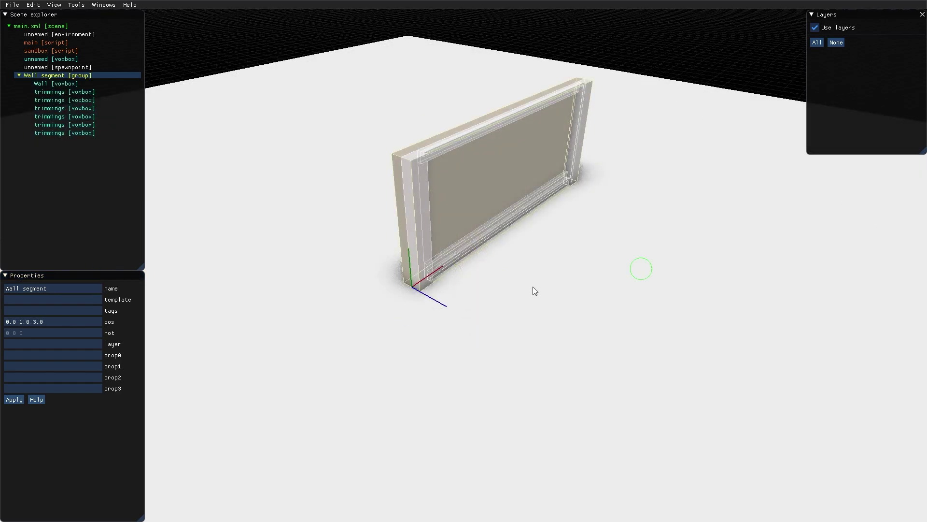
scroll(477, 213, up, 5)
scroll(477, 202, down, 3)
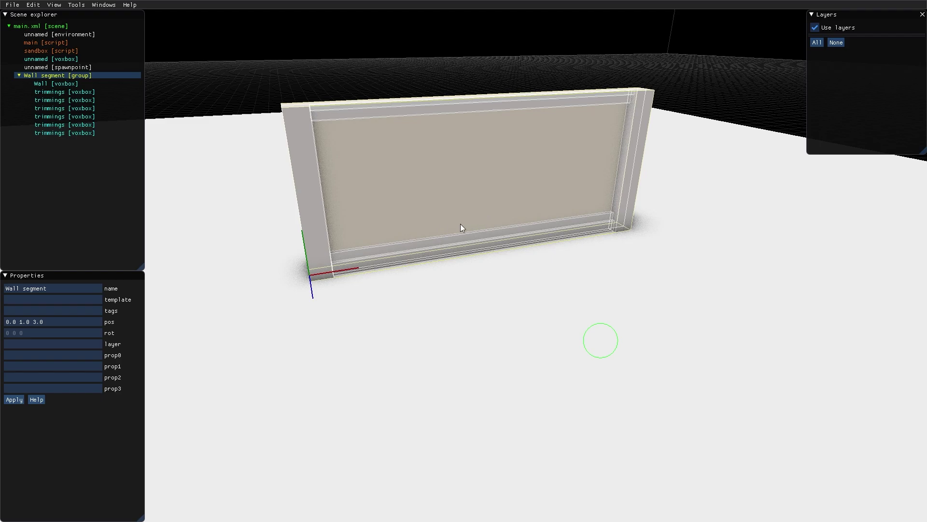
- Select Wall and all trimmings inside 'Wall segment' and put them in a compound
scroll(451, 224, up, 5)
middle_drag(435, 208, 489, 171)
scroll(507, 168, down, 5)
click(59, 85)
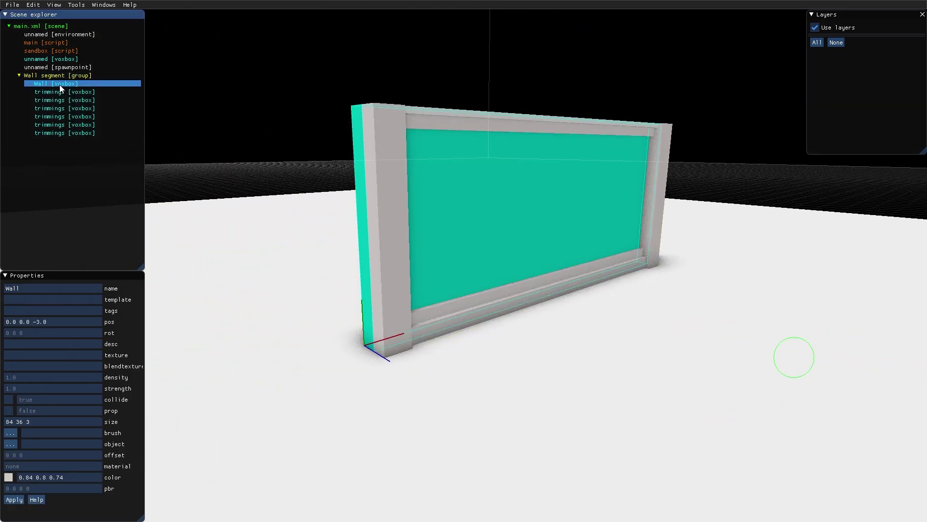
shift+click(73, 133)
mouse_move(339, 162)
middle_down()
mouse_move(385, 177)
mouse_move(341, 180)
mouse_move(345, 166)
middle_up()
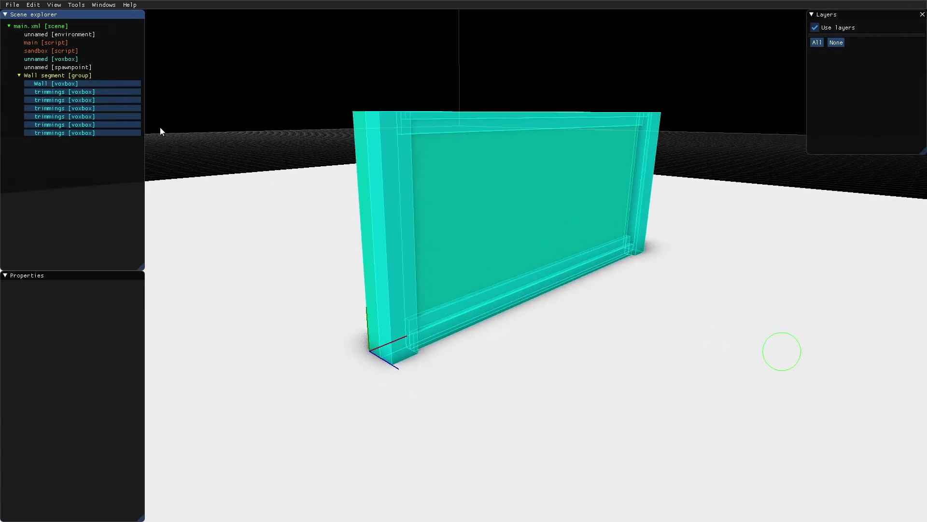
right_click(43, 83)
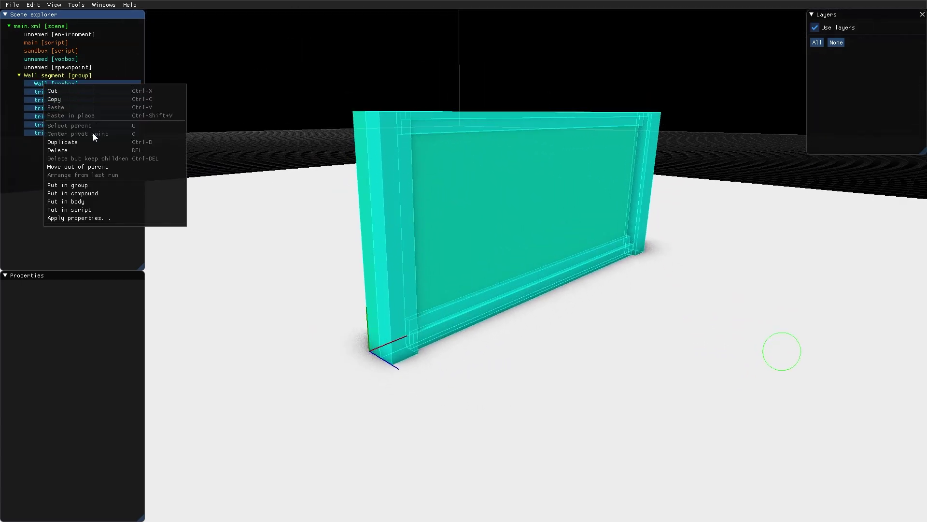
click(78, 194)
mouse_move(76, 195)
right_down()
mouse_move(527, 178)
mouse_move(513, 179)
right_up()
scroll(513, 179, down, 5)
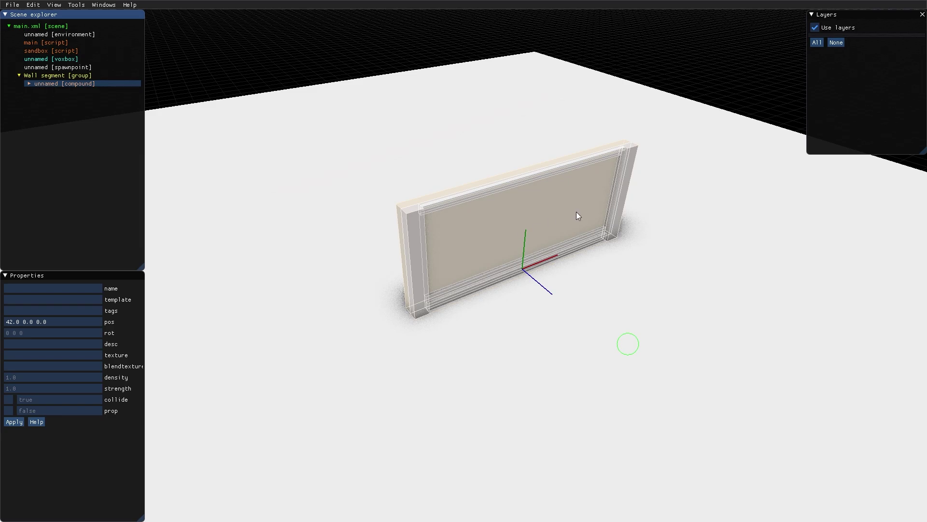
- Expand the compound and select the Wall with all its trimmings
middle_drag(578, 216, 403, 213)
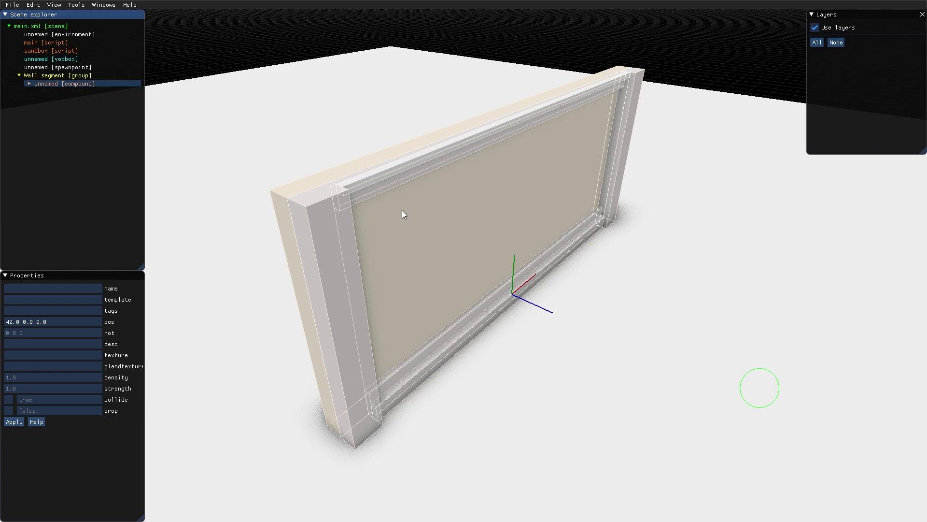
scroll(388, 165, down, 5)
middle_drag(403, 188, 379, 200)
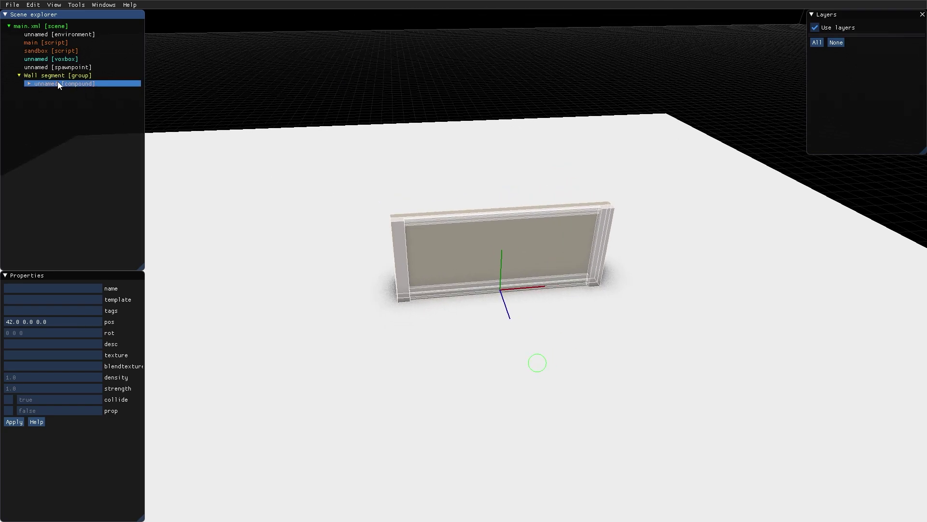
click(28, 85)
click(58, 92)
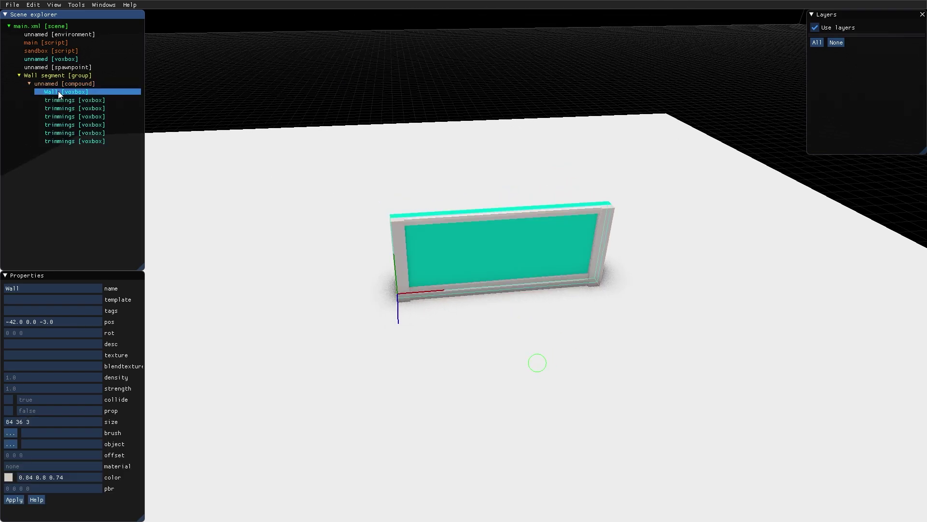
shift+click(76, 141)
middle_drag(234, 192, 338, 199)
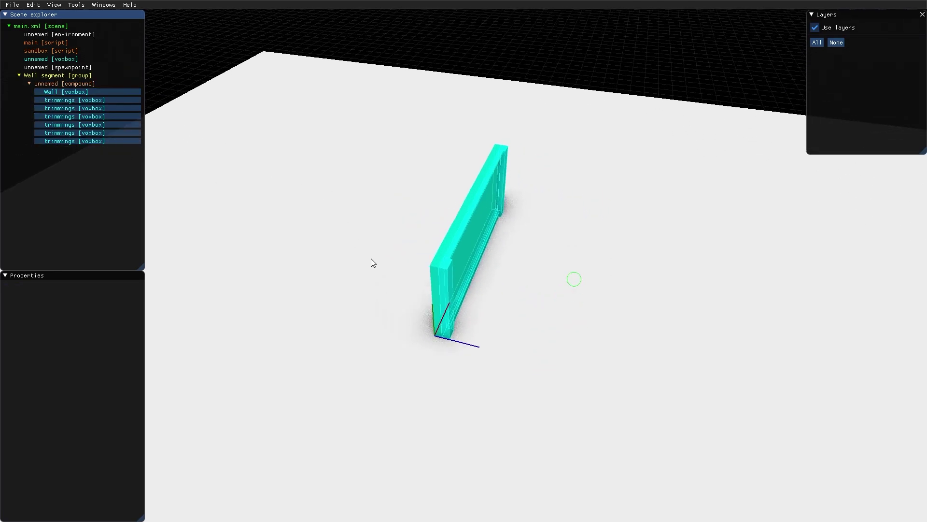
- Duplicate the framed wall, rotate it 90°, and slide it in to close the corner
key(ctrl+d)
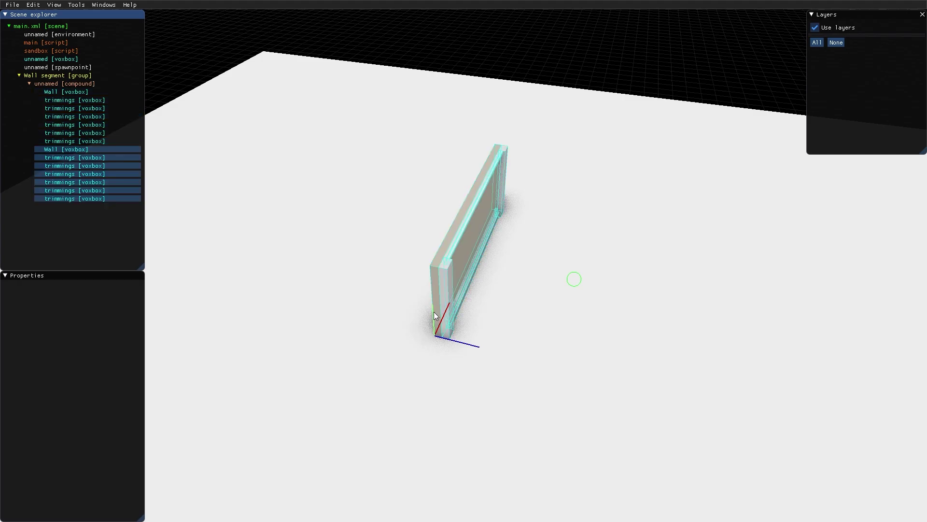
drag(434, 312, 470, 310)
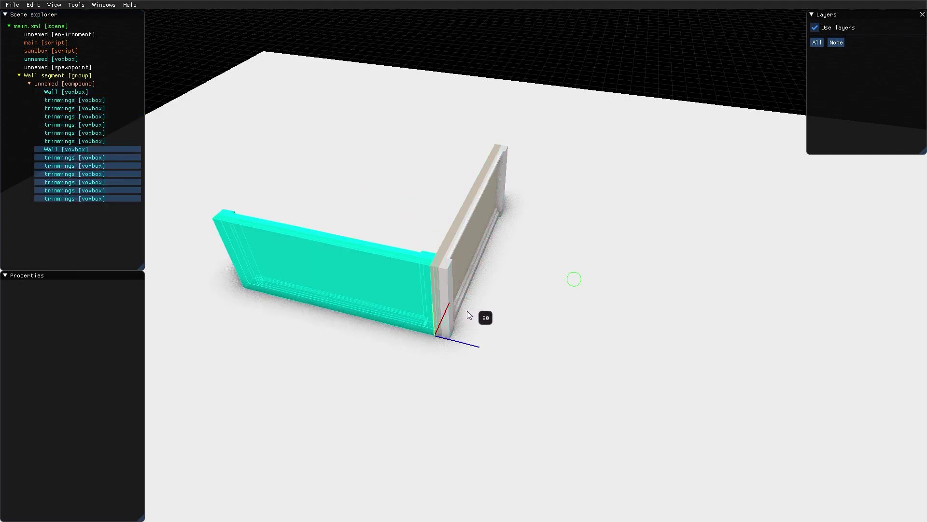
mouse_move(454, 344)
mouse_down()
mouse_move(734, 388)
mouse_move(700, 388)
mouse_up()
right_drag(699, 388, 663, 330)
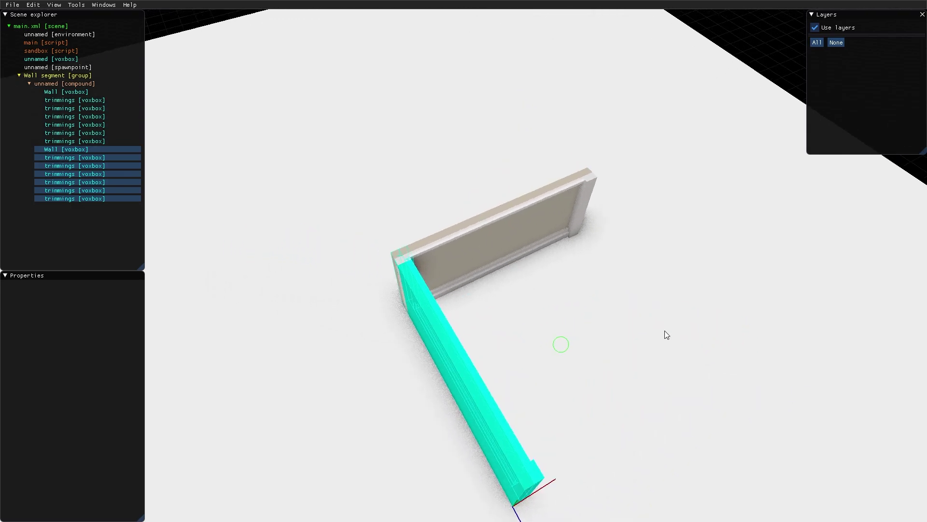
click(62, 83)
scroll(479, 293, down, 5)
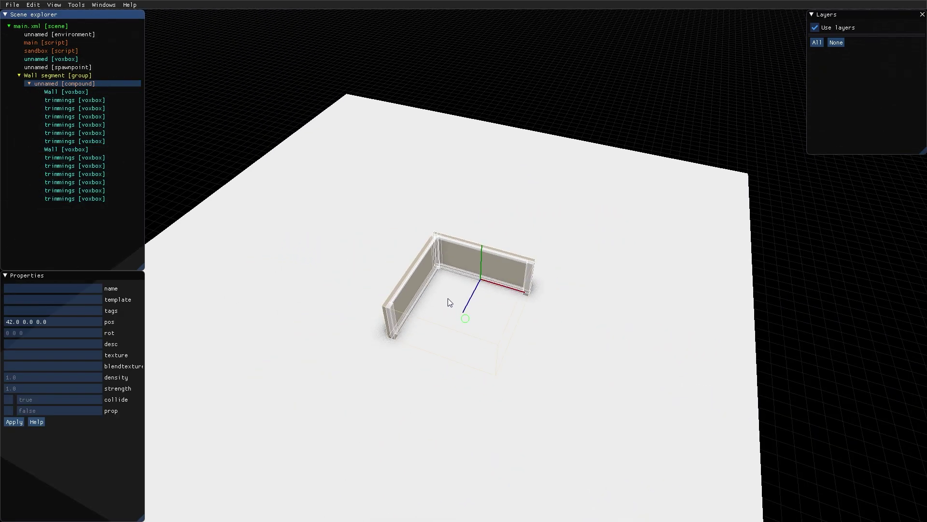
mouse_move(446, 297)
right_down()
mouse_move(512, 251)
mouse_move(373, 249)
right_up()
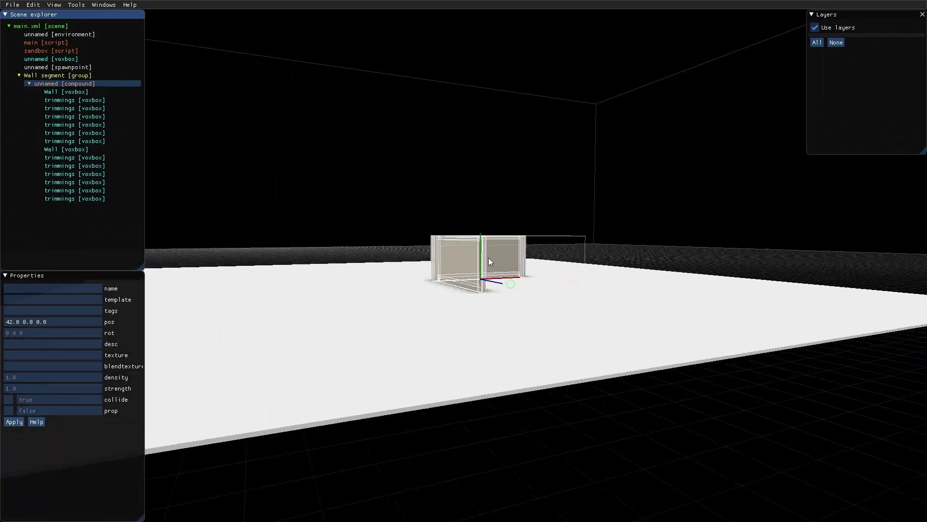
- Delete the selected floor voxbox from the compound
click(389, 176)
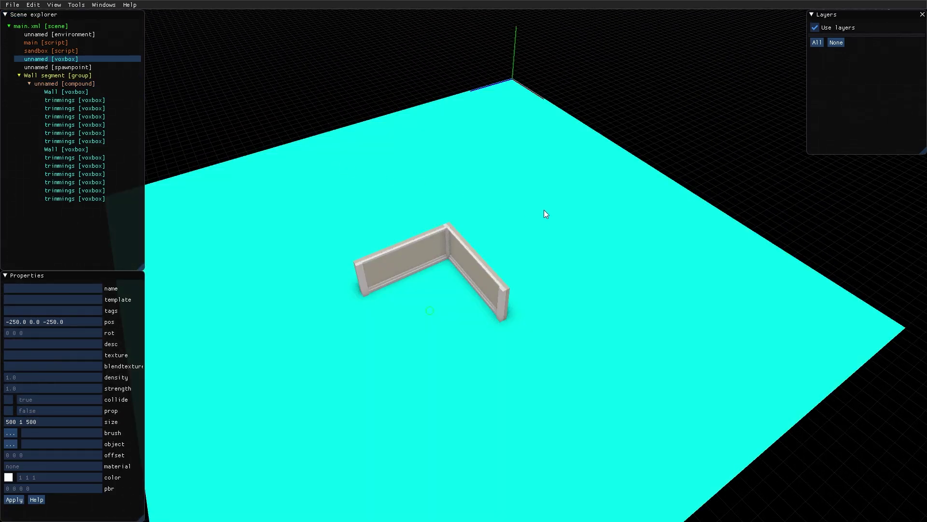
key(Delete)
scroll(425, 311, up, 3)
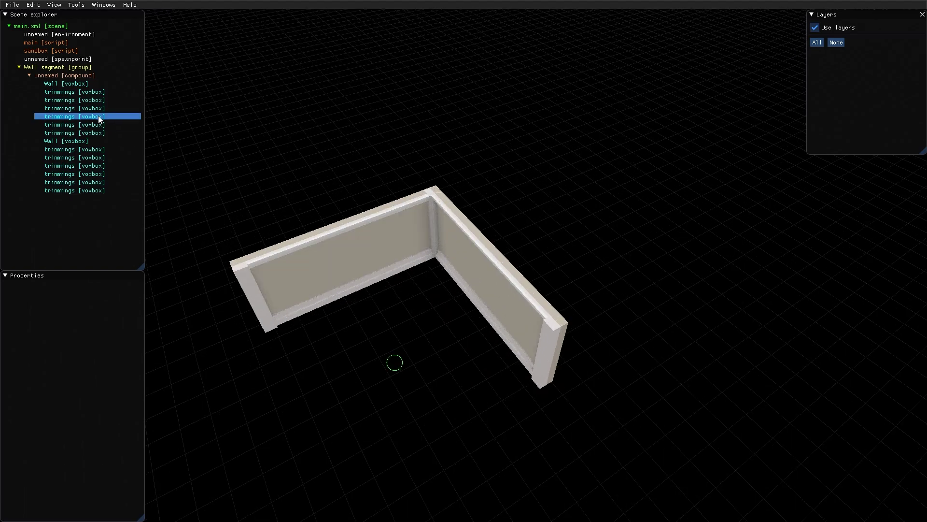
- Select the wall compound and inspect the L-shaped wall from several angles
click(71, 77)
right_drag(467, 261, 576, 243)
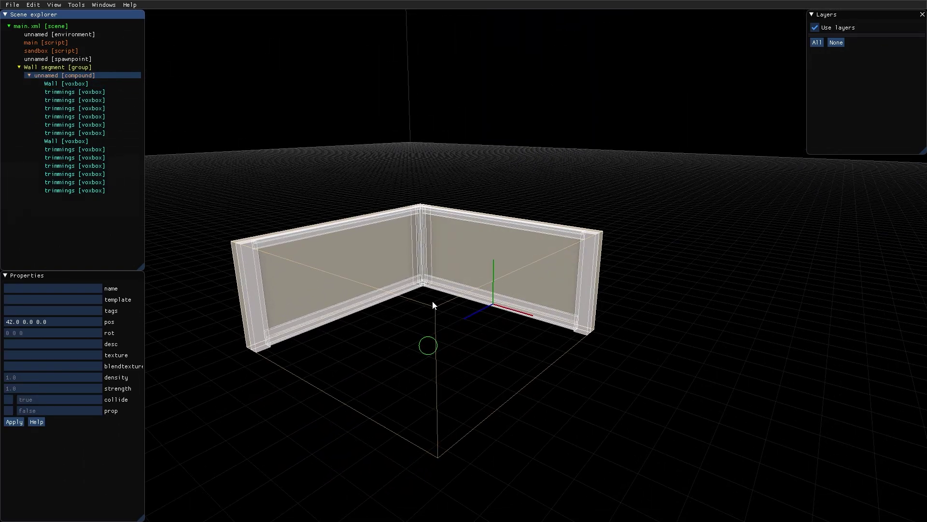
mouse_move(283, 369)
right_down()
mouse_move(445, 343)
mouse_move(410, 314)
mouse_move(652, 320)
right_up()
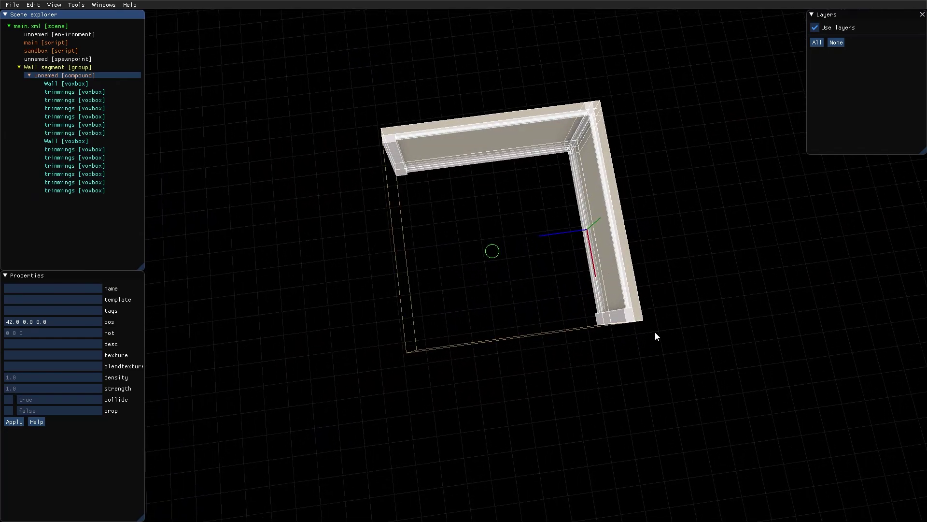
right_drag(534, 136, 545, 219)
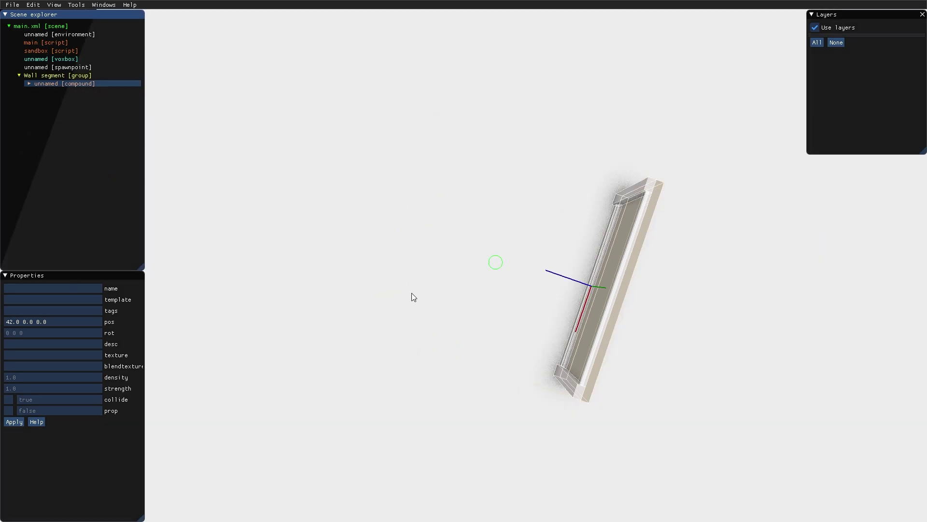
- Move close to the wall's left end and add a new voxbox inside the wall compound
mouse_move(412, 294)
middle_down()
mouse_move(426, 141)
mouse_move(496, 203)
mouse_move(457, 282)
mouse_move(516, 263)
middle_up()
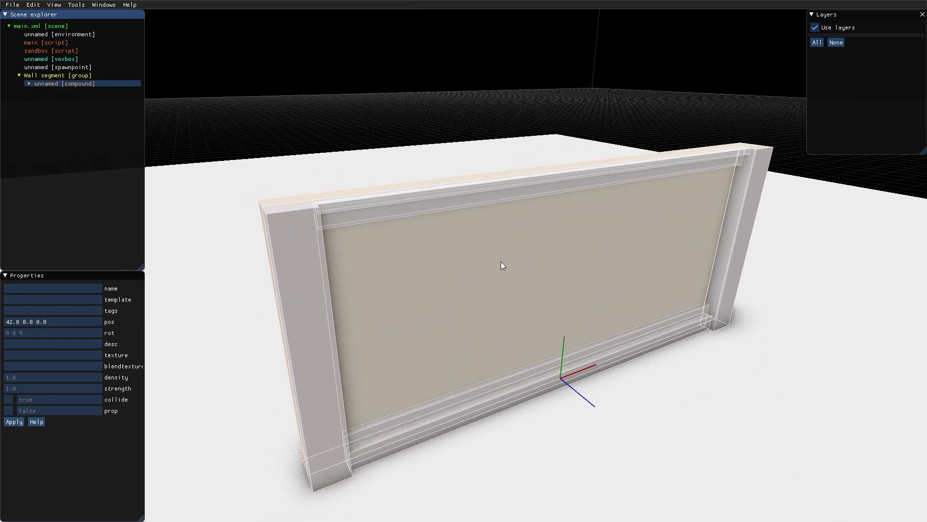
mouse_move(530, 315)
middle_down()
mouse_move(607, 222)
mouse_move(613, 240)
middle_up()
click(29, 84)
text(Wall compounded)
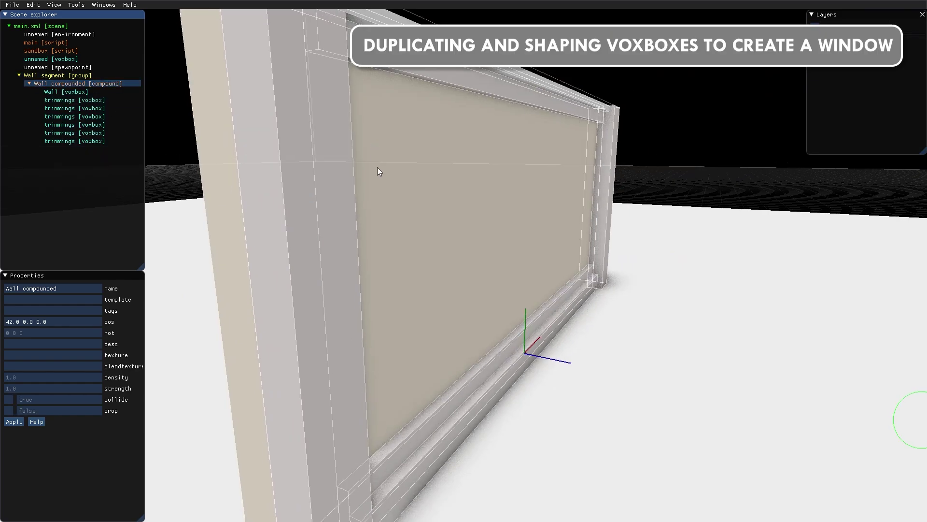
right_click(43, 84)
click(211, 354)
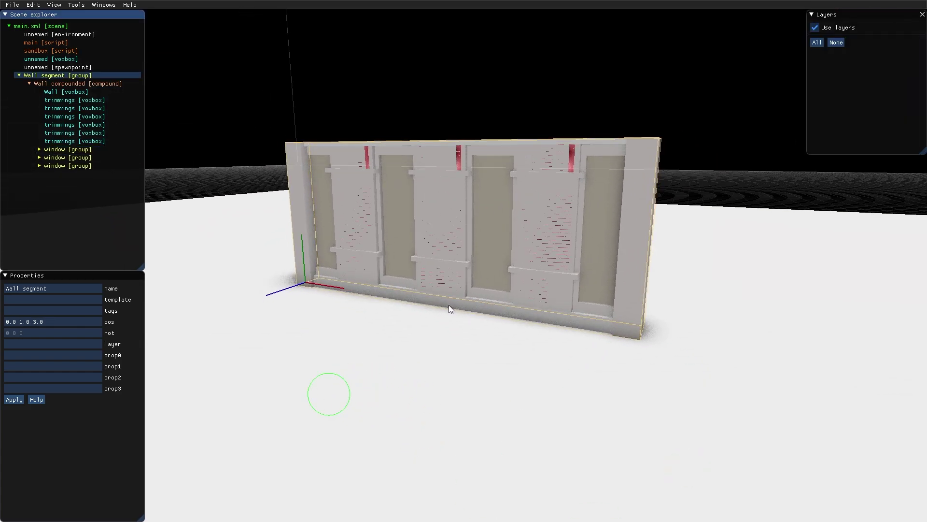
- Duplicate the wall segment group, turn the copy a quarter turn, and slide it 80 units into a corner
key(ctrl+d)
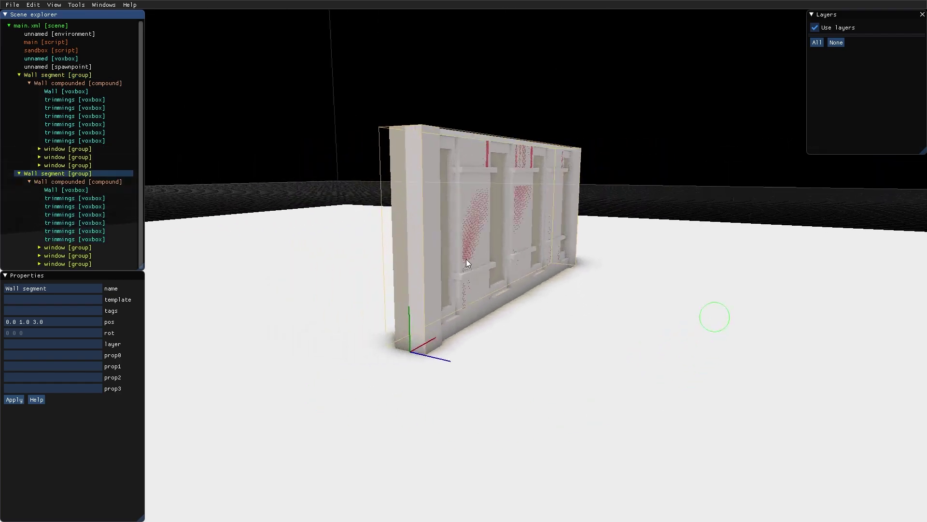
drag(538, 330, 511, 340)
scroll(499, 303, down, 5)
right_drag(525, 261, 533, 300)
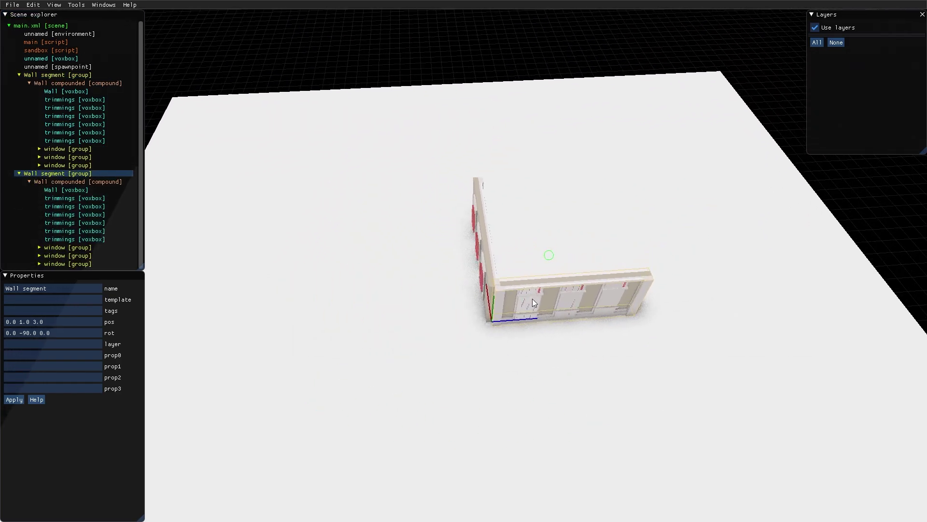
drag(534, 323, 392, 357)
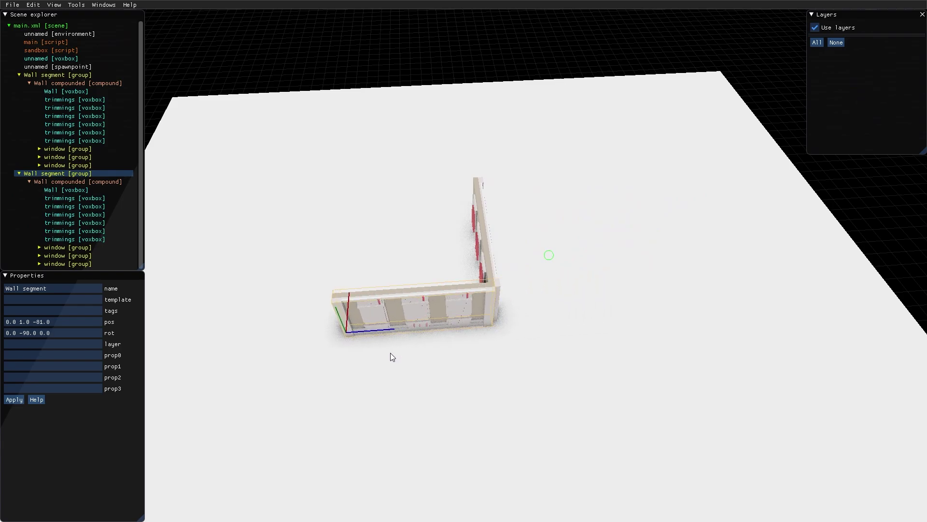
right_drag(392, 357, 530, 287)
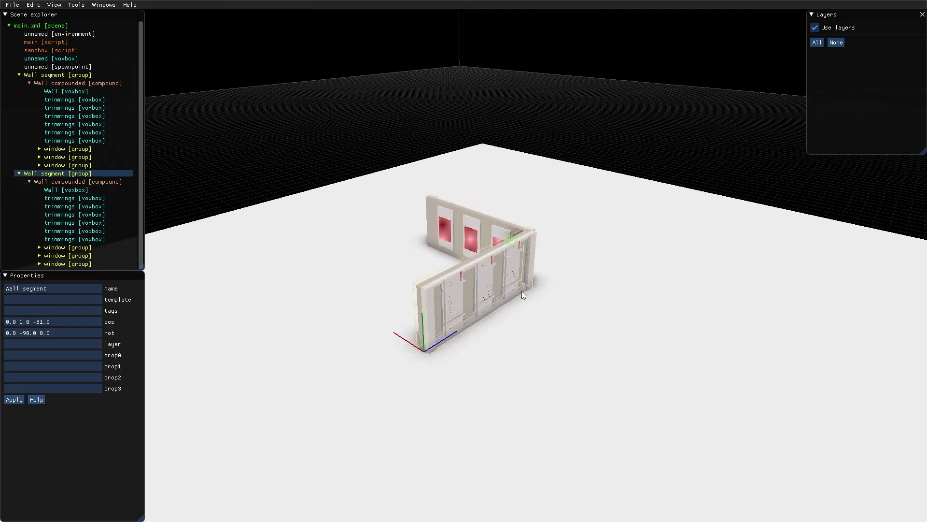
click(104, 5)
- Set move snap to 84 and rotation snap to 90
click(103, 27)
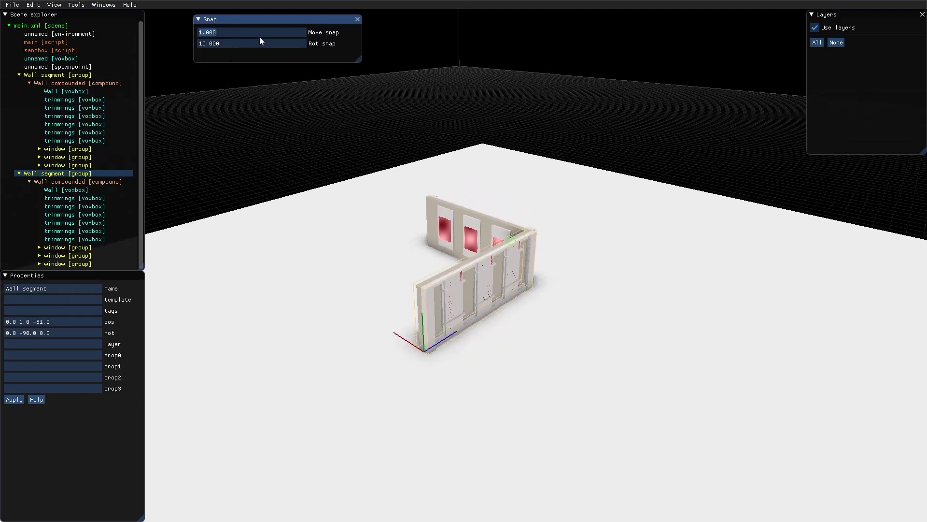
text(84)
key(Tab)
text(90)
- Rotate and shift wall segments in 84-unit steps so four walls close the square
right_drag(396, 299, 505, 257)
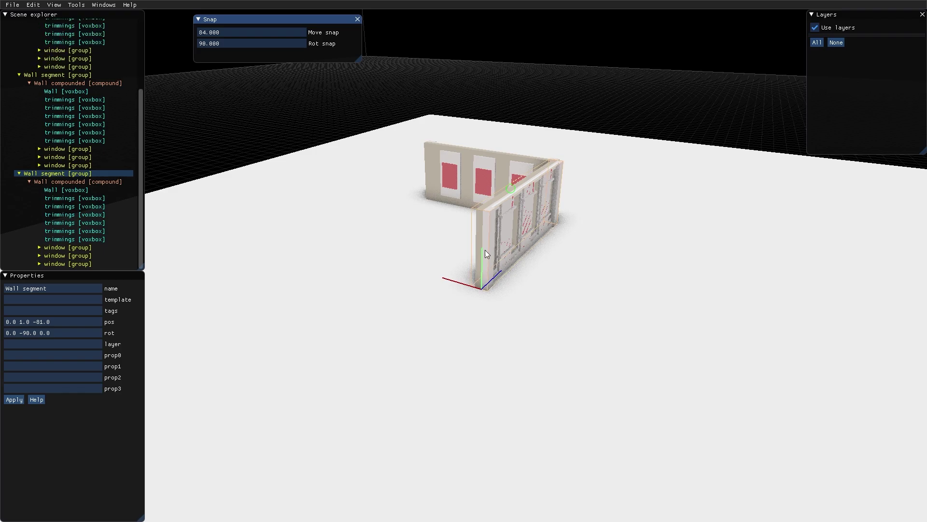
mouse_move(483, 253)
mouse_down()
mouse_move(440, 259)
mouse_move(466, 261)
mouse_move(445, 244)
mouse_up()
right_drag(445, 244, 504, 259)
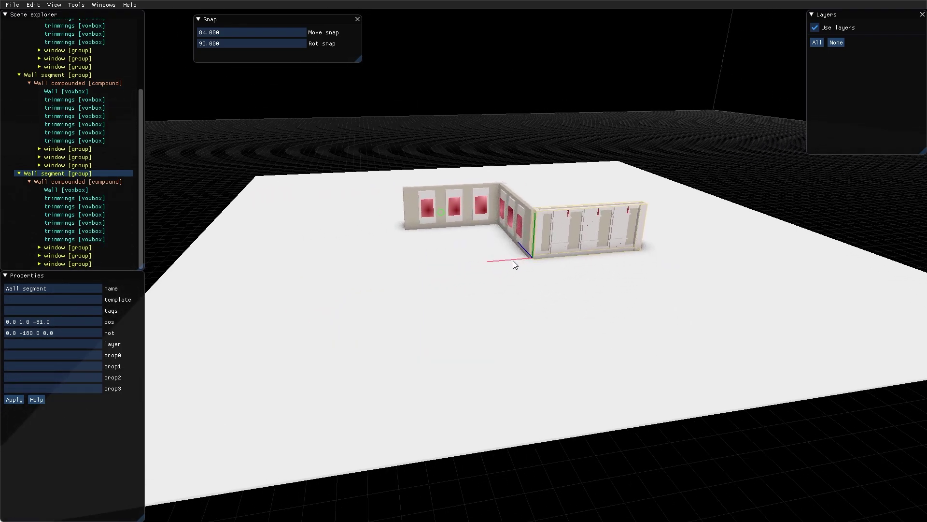
drag(515, 265, 383, 273)
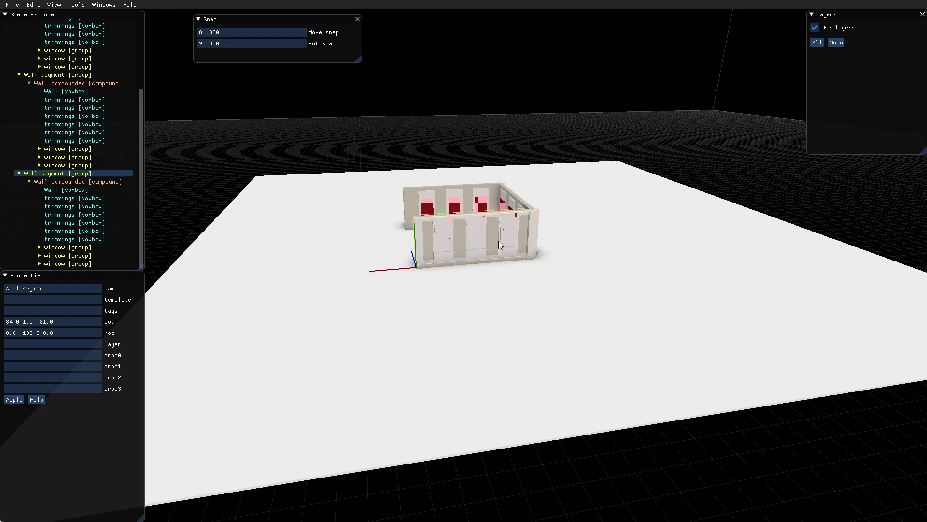
mouse_move(499, 240)
right_down()
mouse_move(562, 246)
mouse_move(575, 267)
right_up()
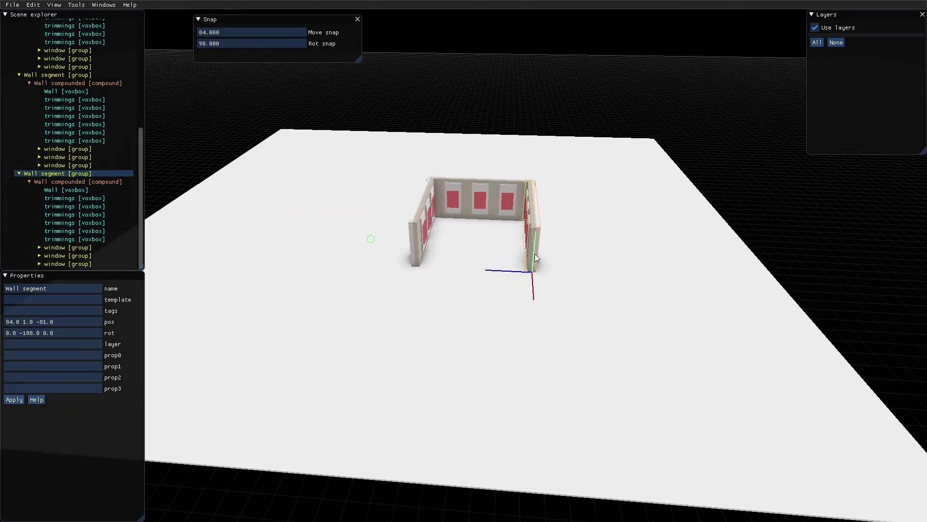
mouse_move(534, 255)
mouse_down()
mouse_move(502, 257)
mouse_move(514, 273)
mouse_move(385, 274)
mouse_up()
mouse_move(607, 262)
right_down()
mouse_move(608, 290)
mouse_move(559, 292)
right_up()
click(227, 33)
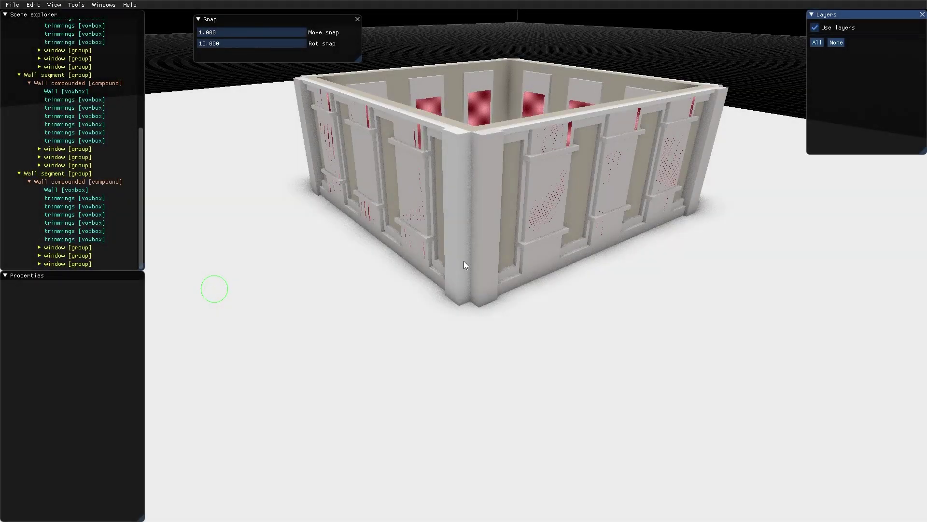
- Collapse the contents of each of the four wall segment groups with C
scroll(56, 105, up, 5)
click(57, 100)
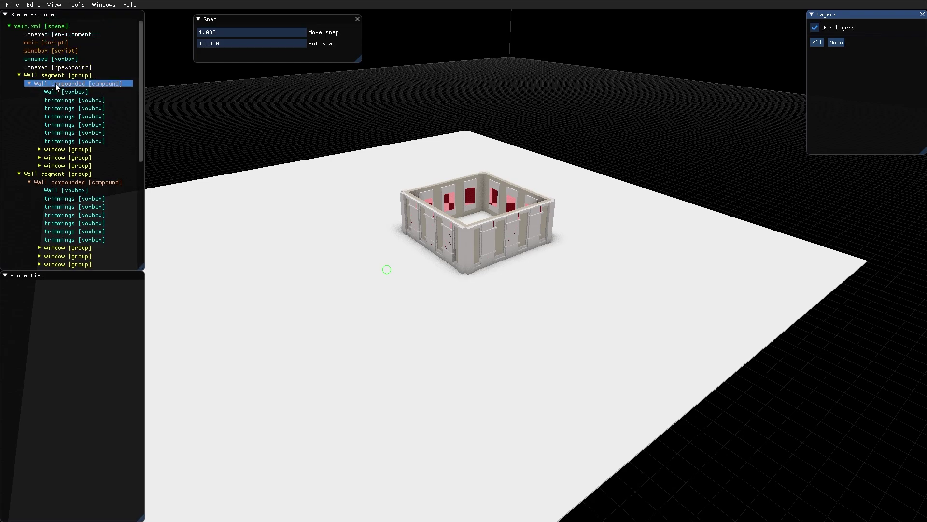
click(44, 76)
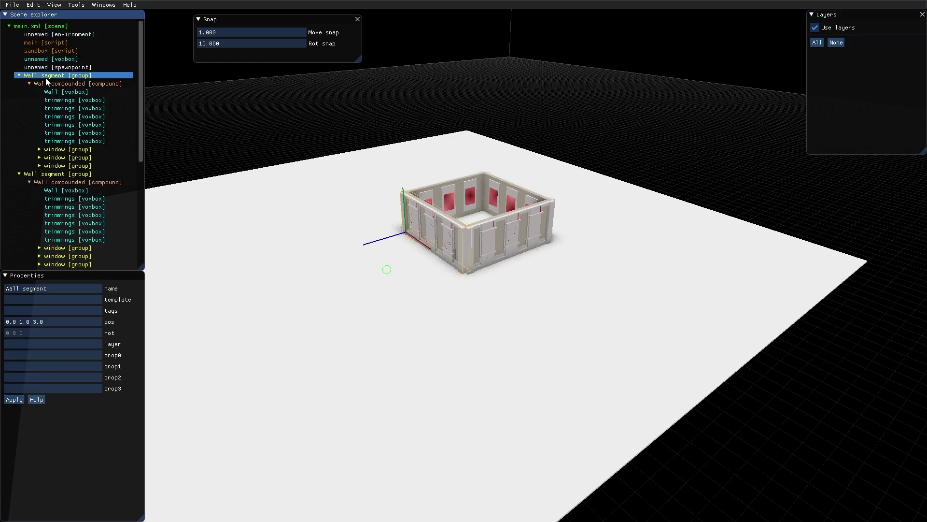
key(c)
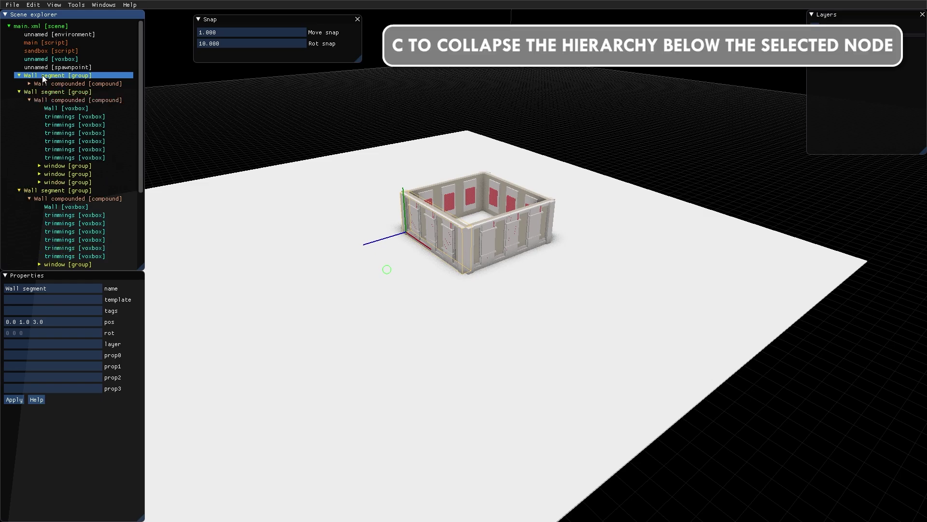
click(53, 96)
key(c)
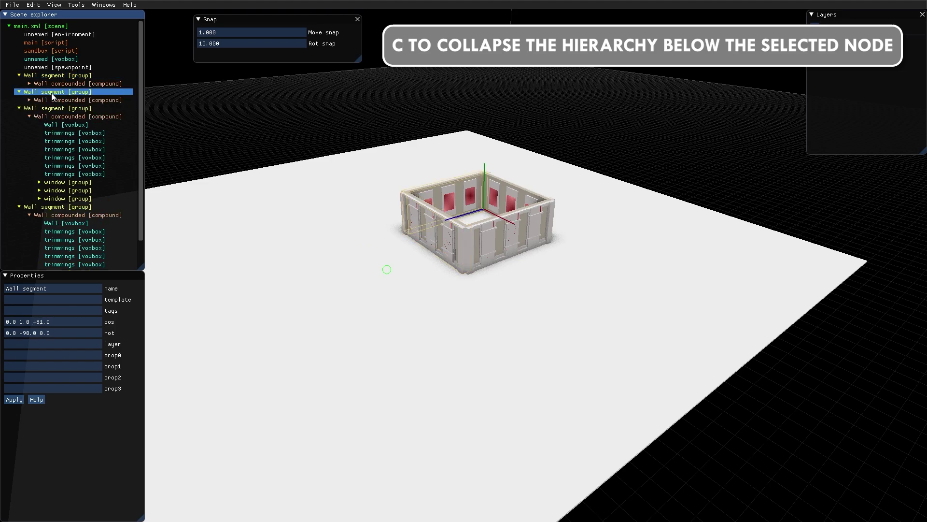
click(43, 109)
key(c)
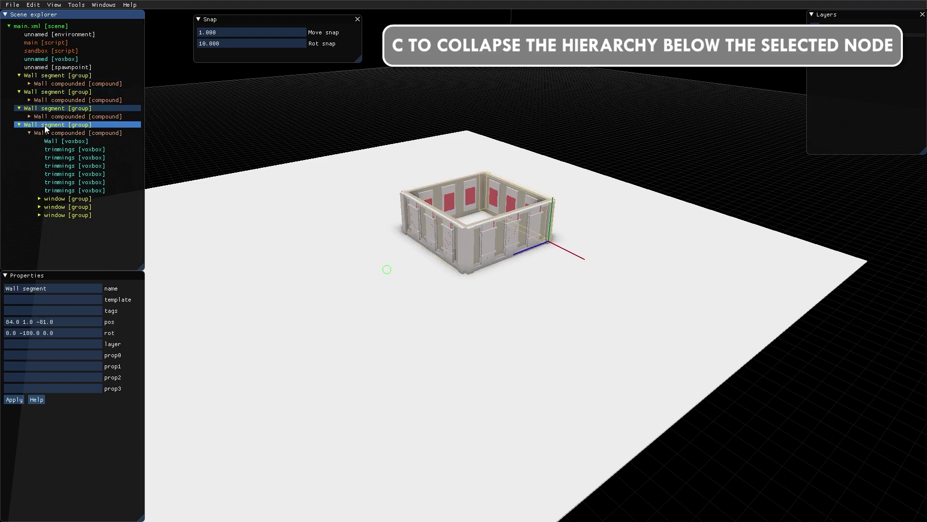
click(46, 128)
key(c)
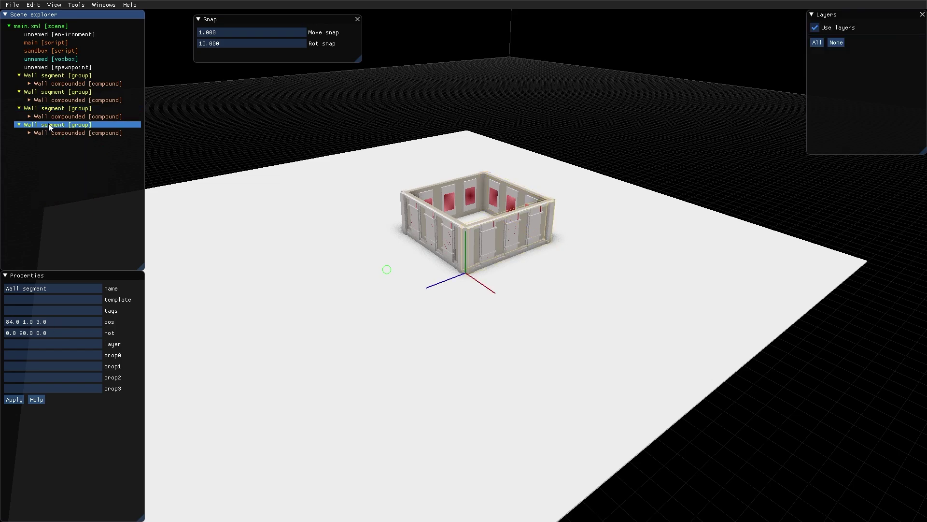
- Collapse the whole scene tree and select all four wall segments together
key(shift+c)
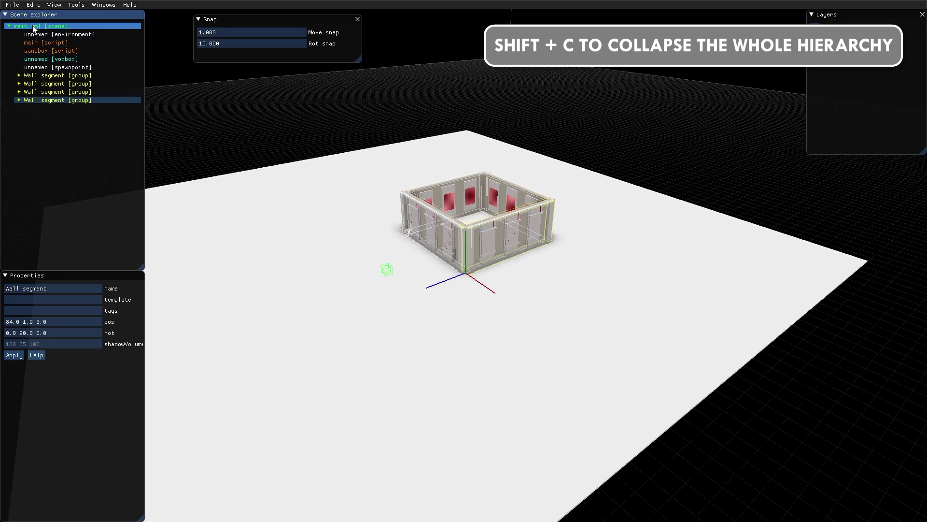
click(59, 76)
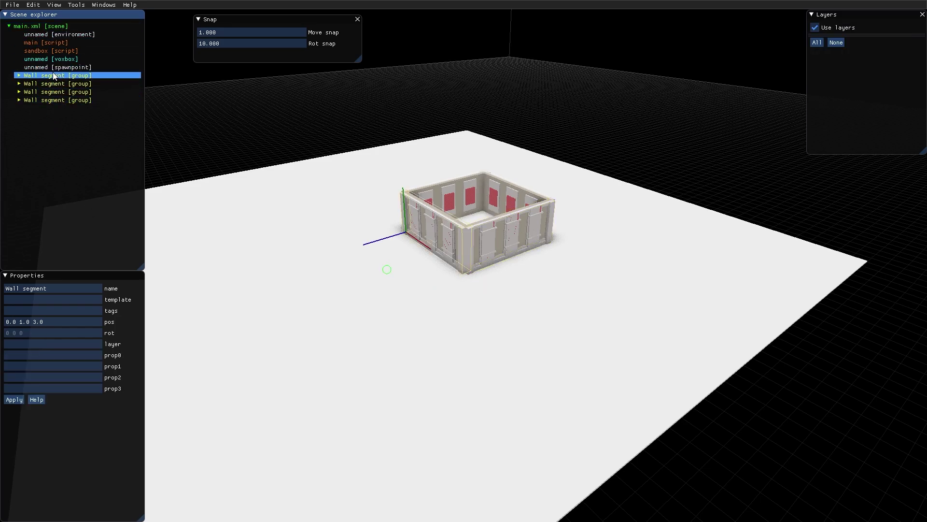
shift+click(52, 101)
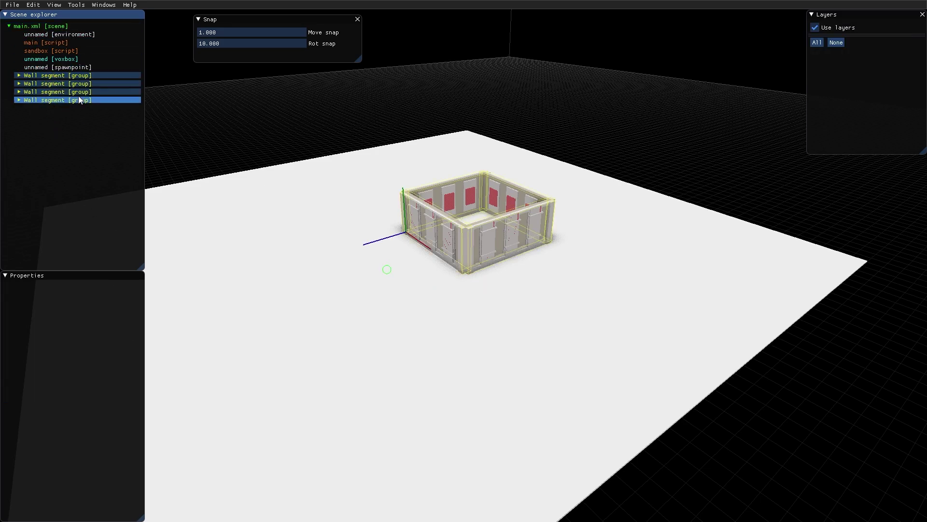
right_click(57, 77)
- Put the four wall segments in a new group named 'Floor 1' and frame it in view
click(93, 181)
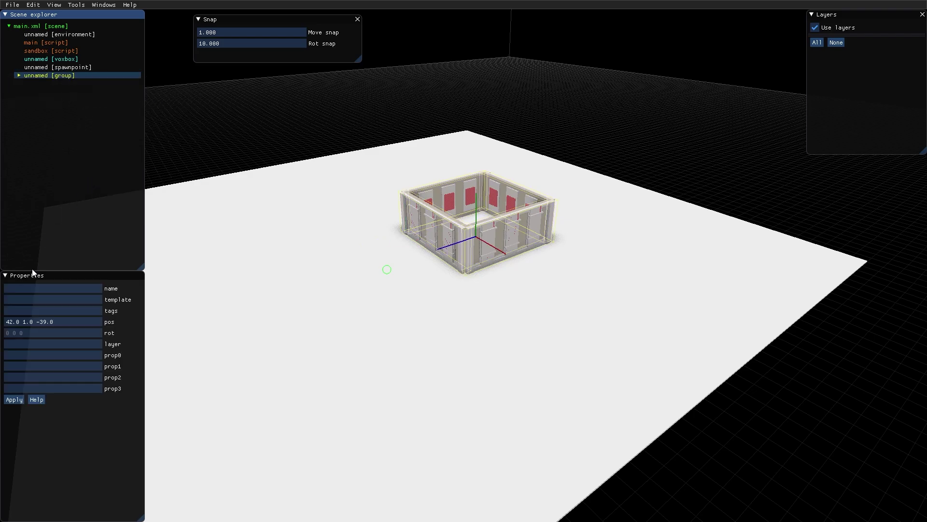
click(40, 287)
text(Floor 1)
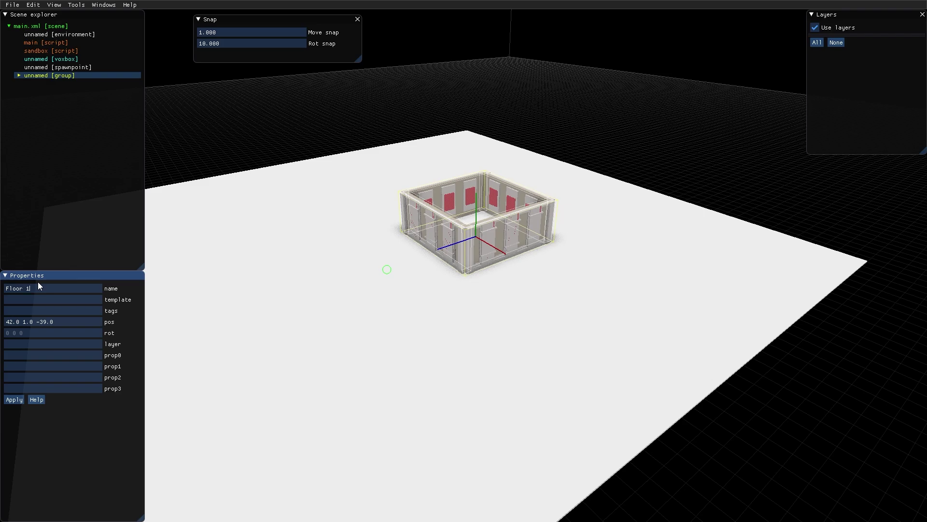
key(Return)
key(f)
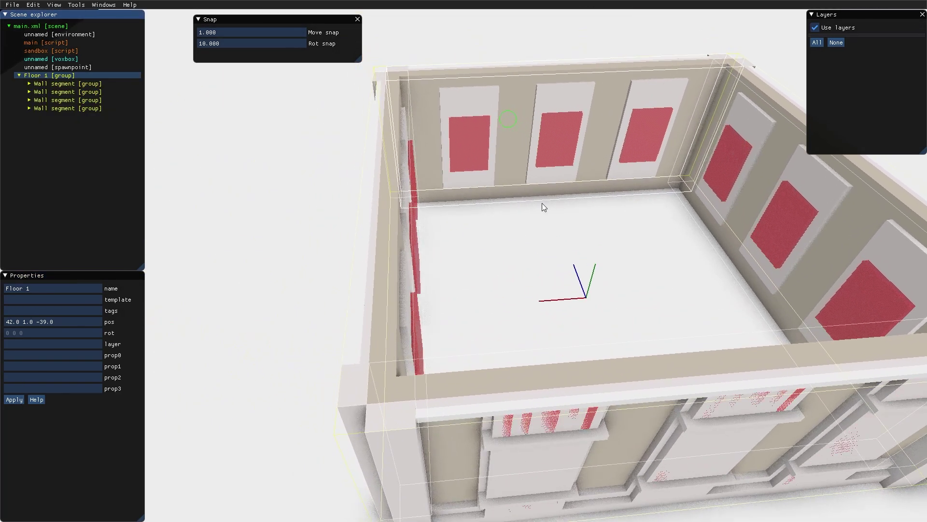
mouse_move(544, 206)
right_down()
mouse_move(556, 202)
mouse_move(518, 199)
mouse_move(570, 201)
mouse_move(559, 202)
right_up()
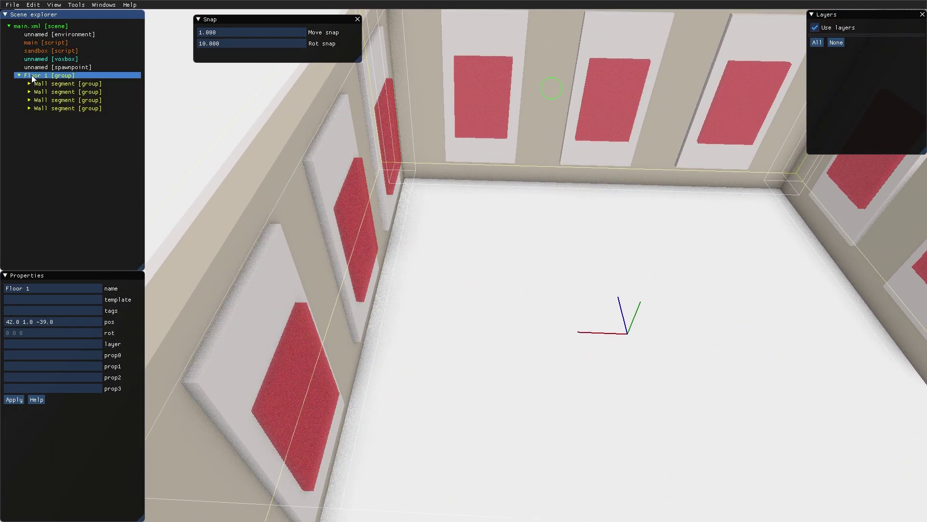
- Add a voxbox to Floor 1 and shape it into a 78×2×78 slab filling the room
right_click(57, 76)
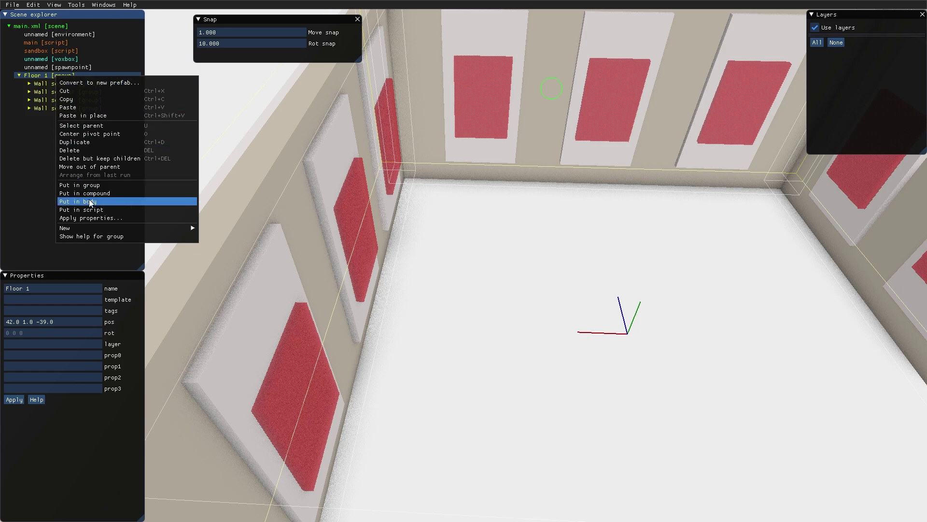
mouse_move(65, 227)
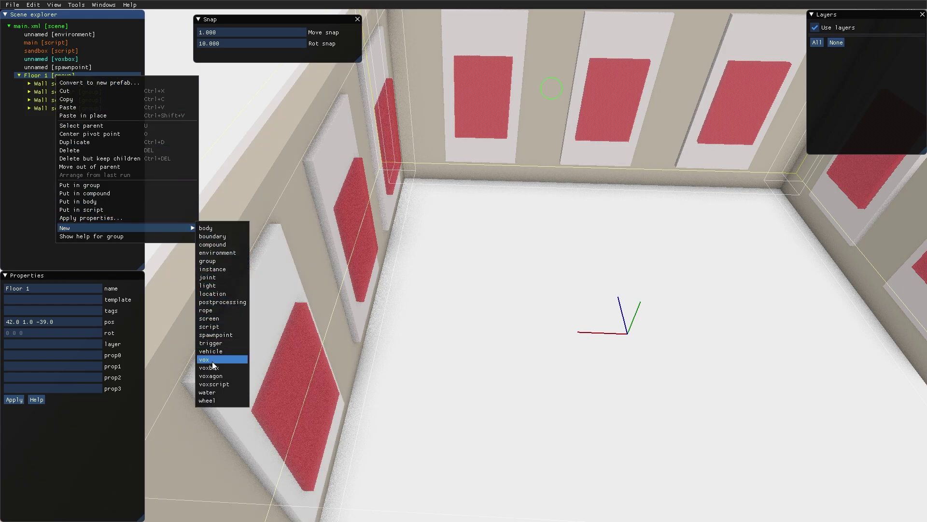
click(216, 368)
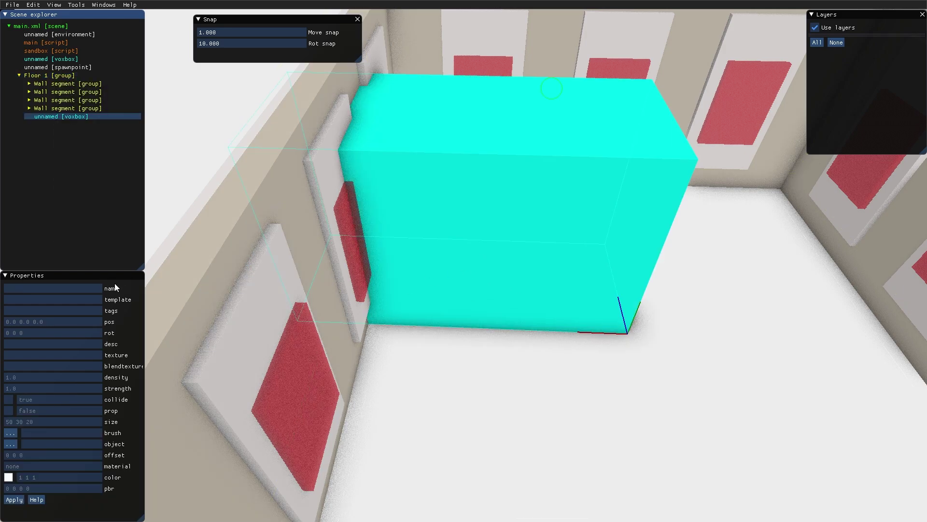
mouse_move(629, 223)
middle_down()
mouse_move(614, 191)
mouse_move(621, 196)
mouse_move(679, 97)
middle_up()
mouse_move(296, 86)
mouse_down()
mouse_move(332, 202)
mouse_move(333, 248)
mouse_up()
mouse_move(332, 247)
middle_down()
mouse_move(627, 187)
mouse_move(556, 173)
mouse_move(492, 203)
middle_up()
mouse_move(396, 295)
mouse_down()
mouse_move(526, 282)
mouse_move(508, 214)
mouse_move(336, 202)
mouse_up()
middle_drag(335, 202, 479, 240)
mouse_move(479, 240)
mouse_down()
mouse_move(612, 199)
mouse_move(605, 174)
mouse_move(645, 207)
mouse_up()
middle_drag(647, 211, 269, 227)
- Colour the floor slab brown
click(8, 478)
click(56, 425)
drag(109, 401, 109, 405)
click(403, 350)
scroll(415, 341, down, 5)
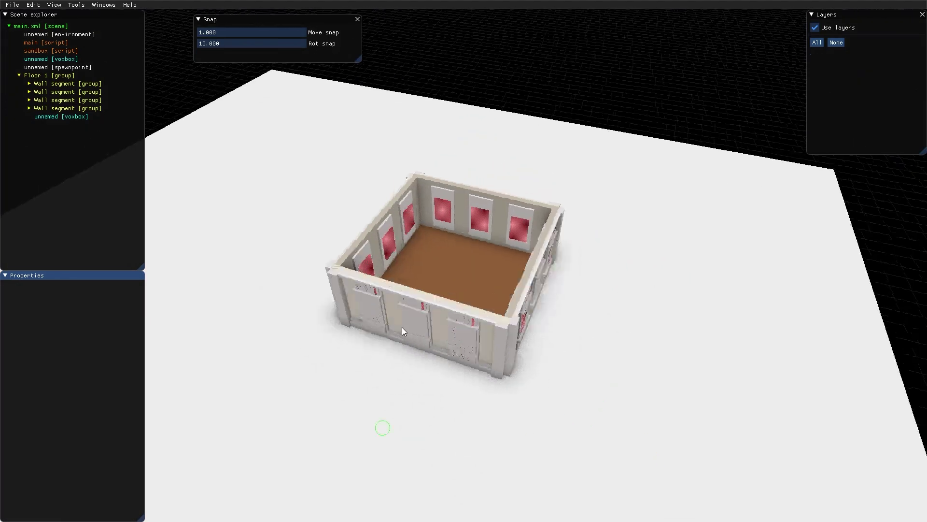
- Duplicate Floor 1 as 'Floor 2' and raise it 37 units on top of Floor 1
double_click(49, 75)
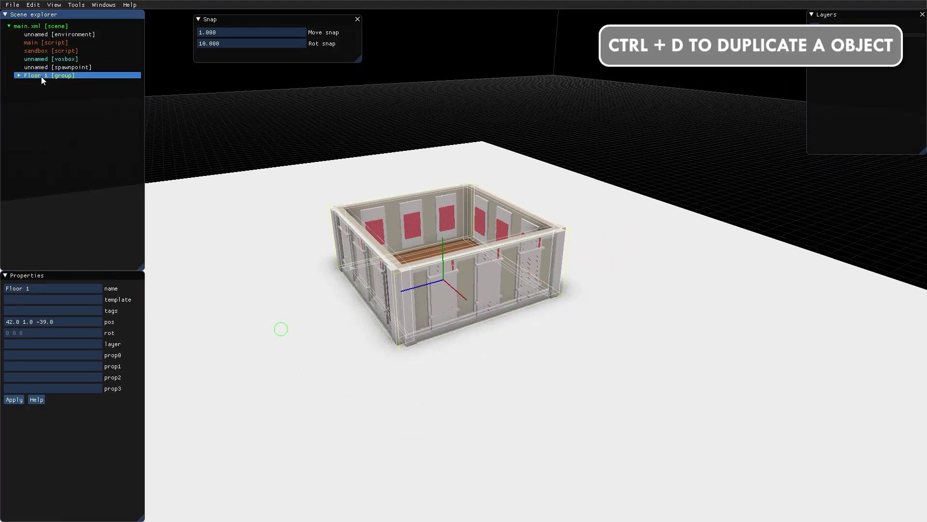
key(ctrl+d)
click(46, 289)
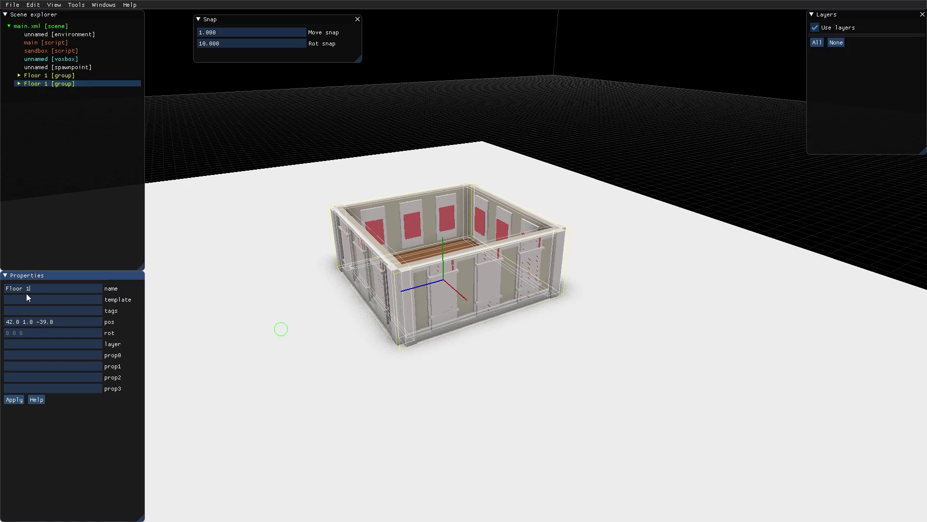
key(BackSpace)
text(2)
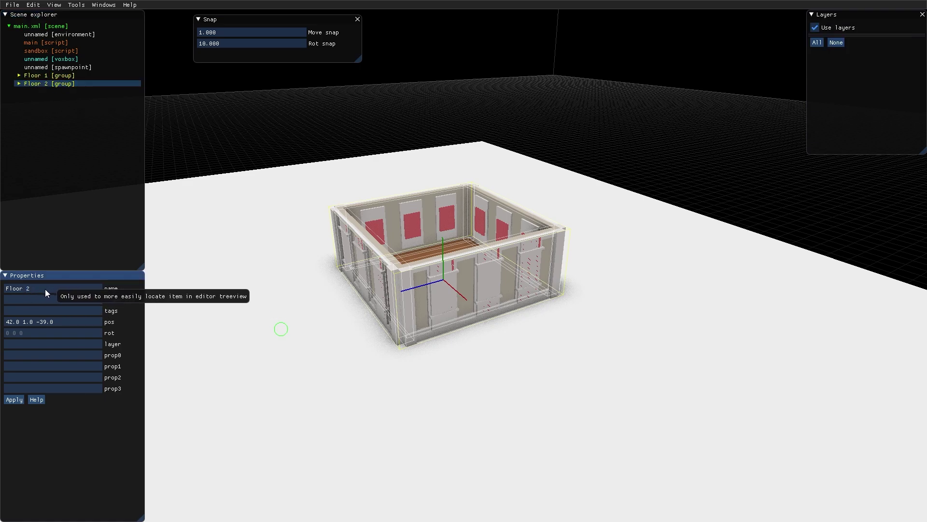
scroll(440, 268, up, 5)
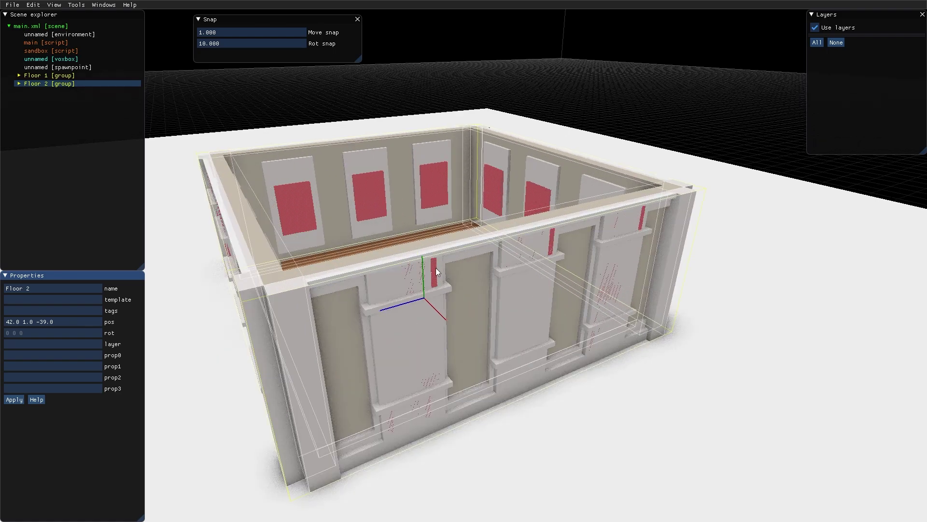
middle_drag(439, 269, 456, 267)
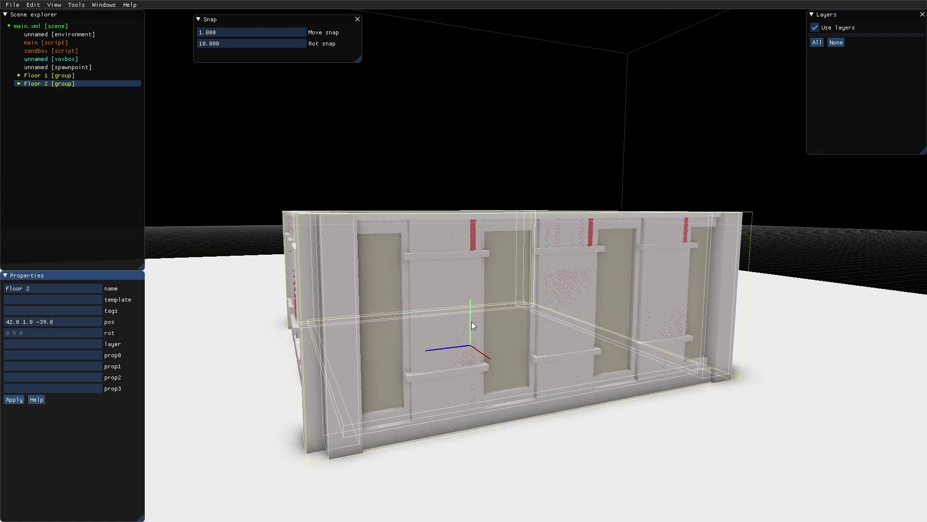
drag(472, 321, 494, 183)
click(39, 83)
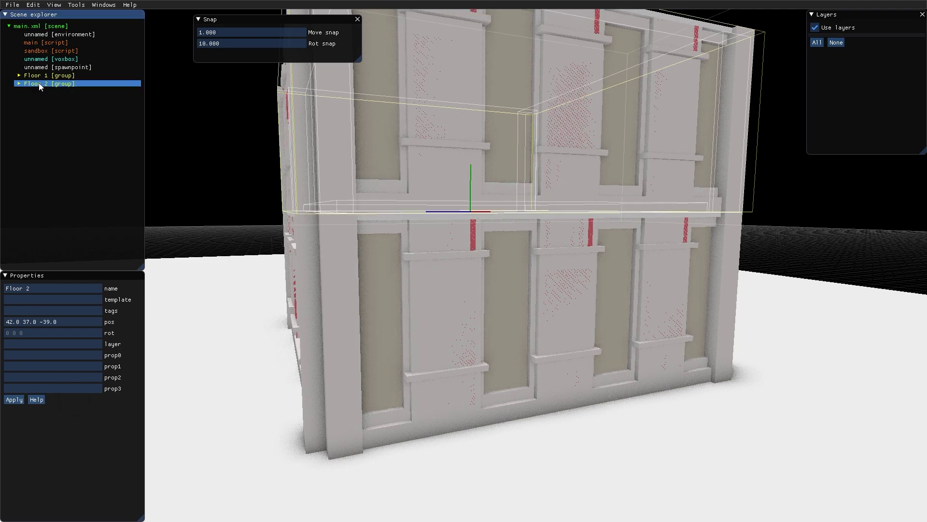
- Duplicate Floor 2 as Floor 3 and lift it to sit on Floor 2
key(ctrl+d)
click(31, 290)
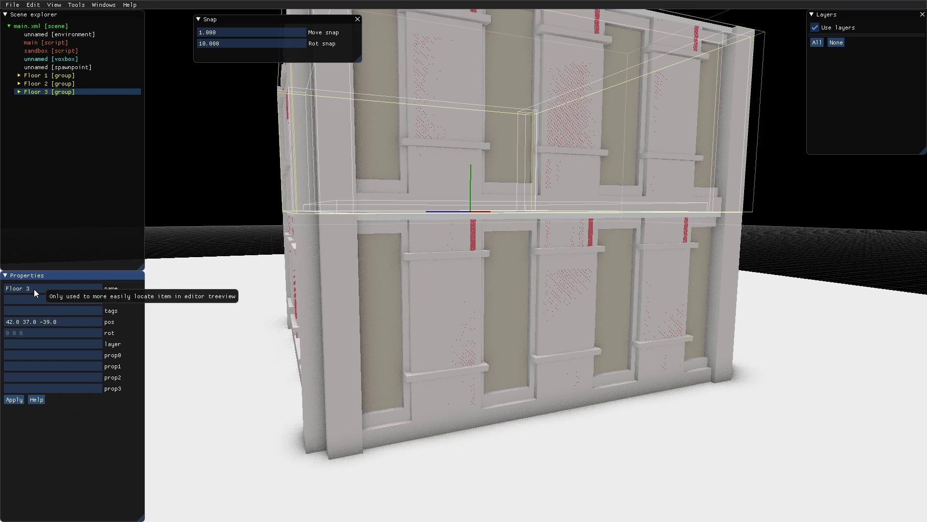
scroll(155, 312, down, 5)
right_drag(271, 328, 195, 466)
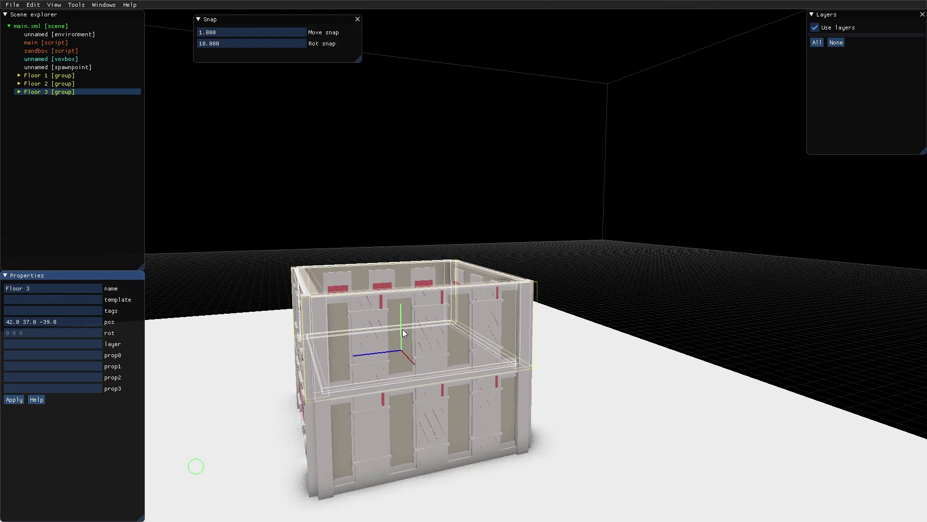
drag(402, 329, 402, 251)
scroll(371, 279, up, 5)
scroll(377, 296, up, 2)
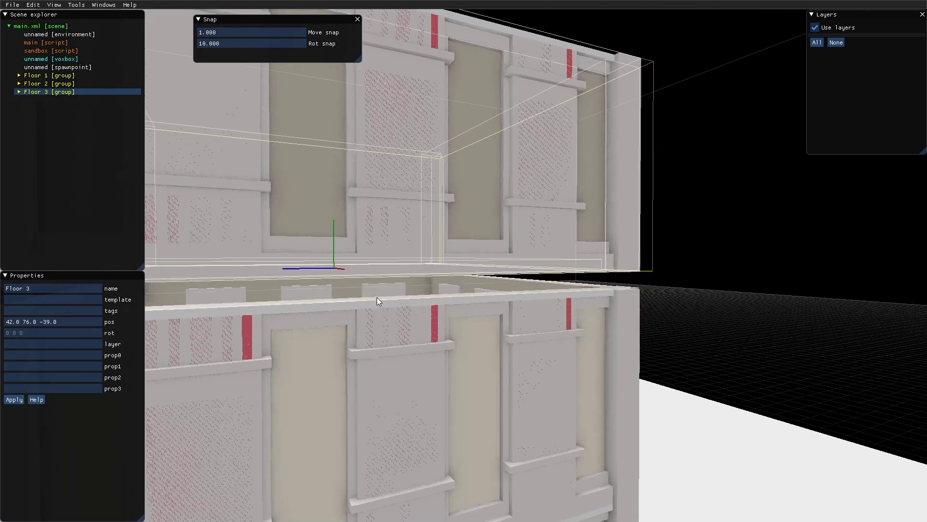
right_drag(377, 297, 450, 273)
drag(451, 272, 452, 273)
scroll(447, 329, down, 5)
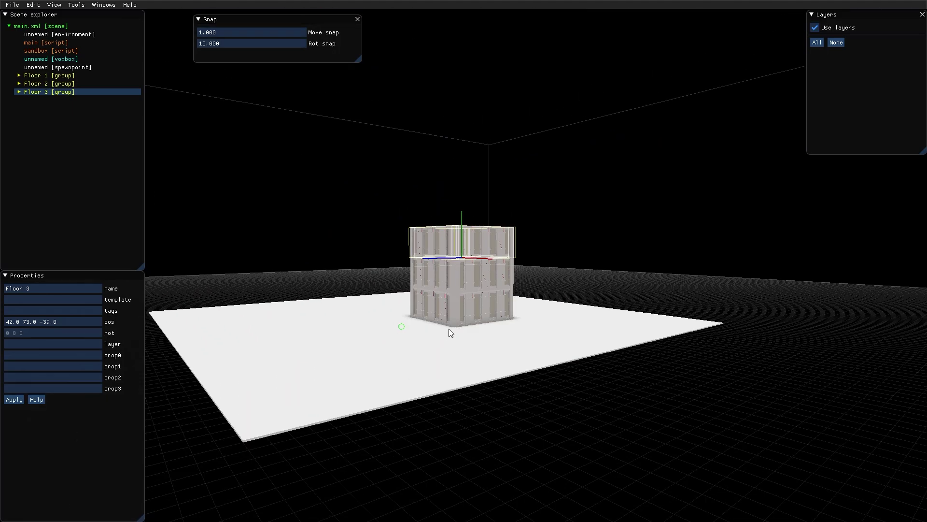
key(F4)
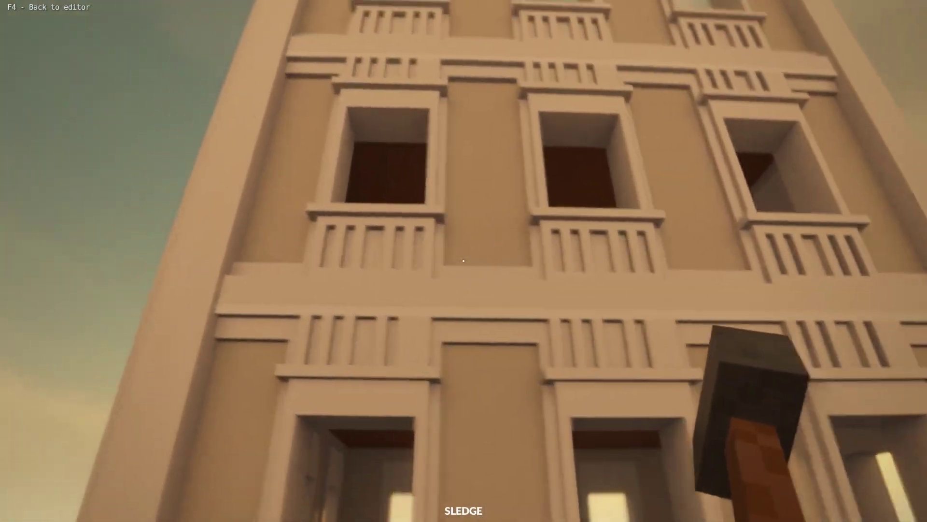
key(w)
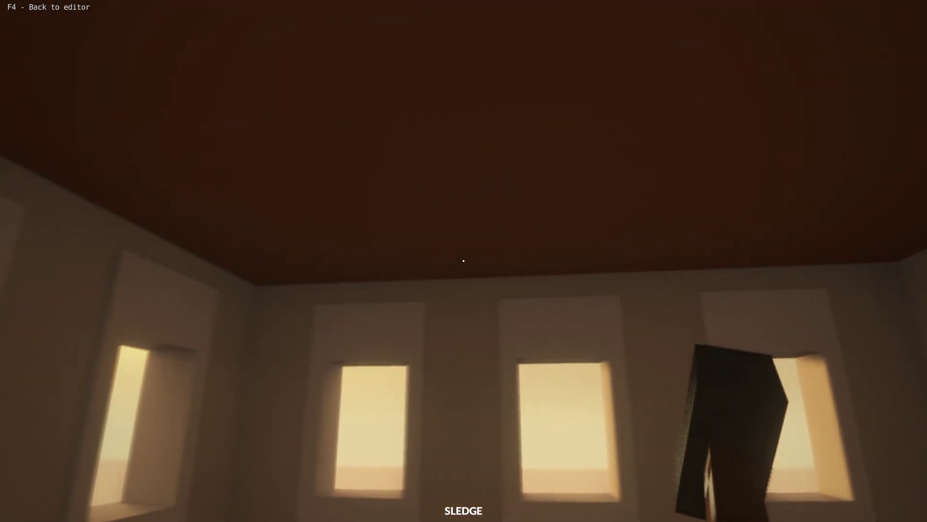
click(464, 261)
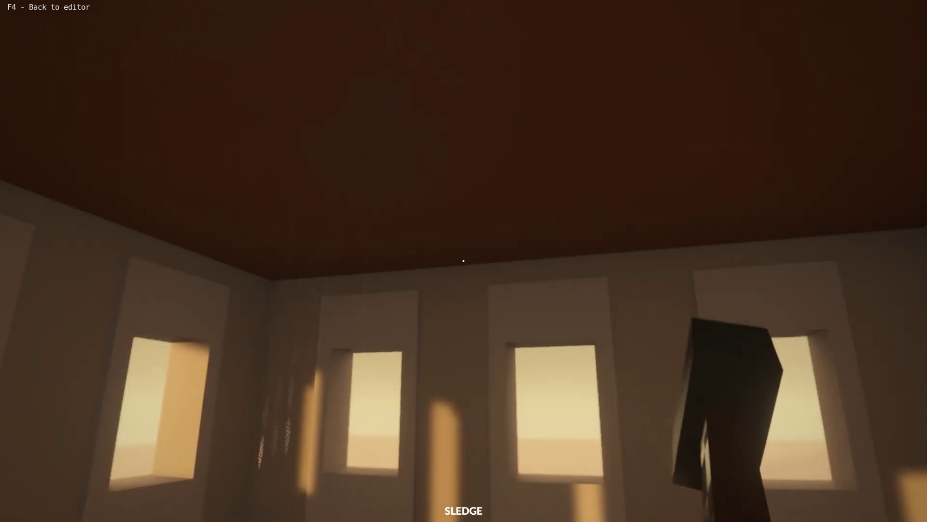
key(w)
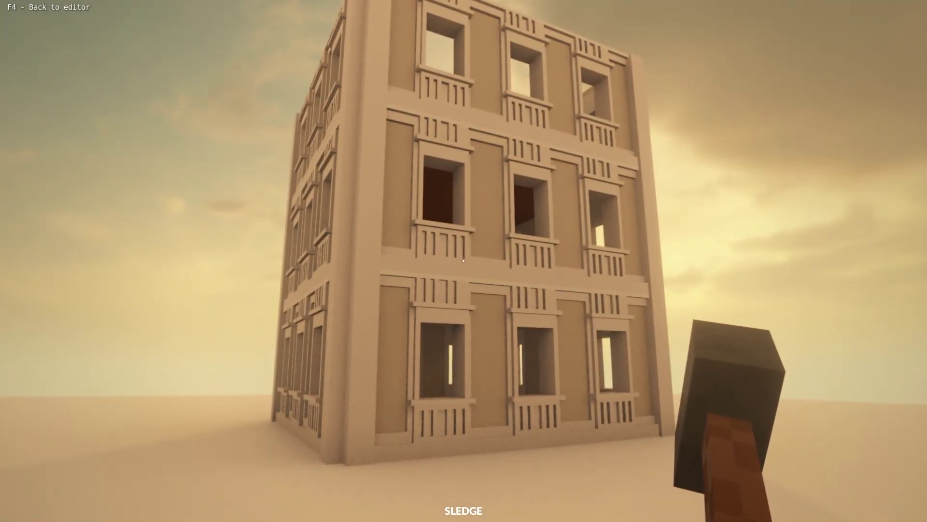
key(F4)
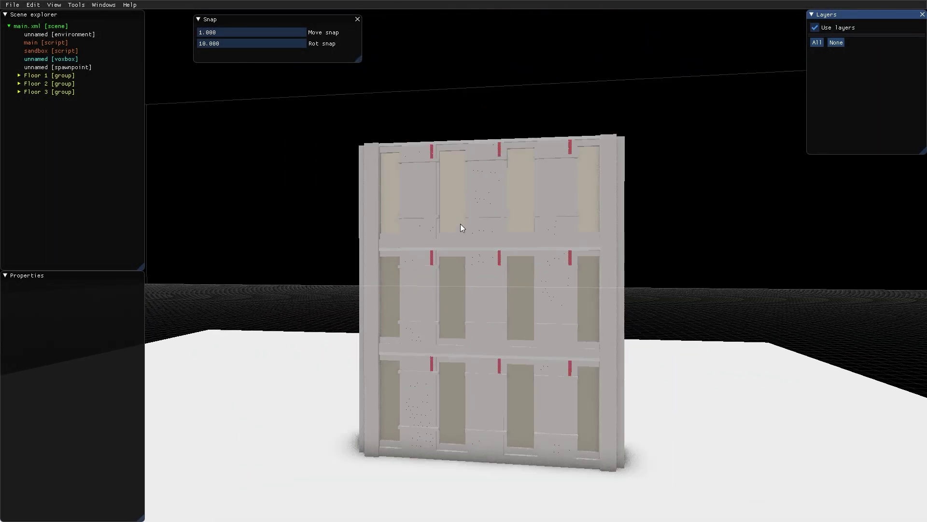
- Select Floor 1, Floor 2 and Floor 3 together in the scene tree
scroll(461, 224, down, 2)
right_drag(434, 193, 548, 110)
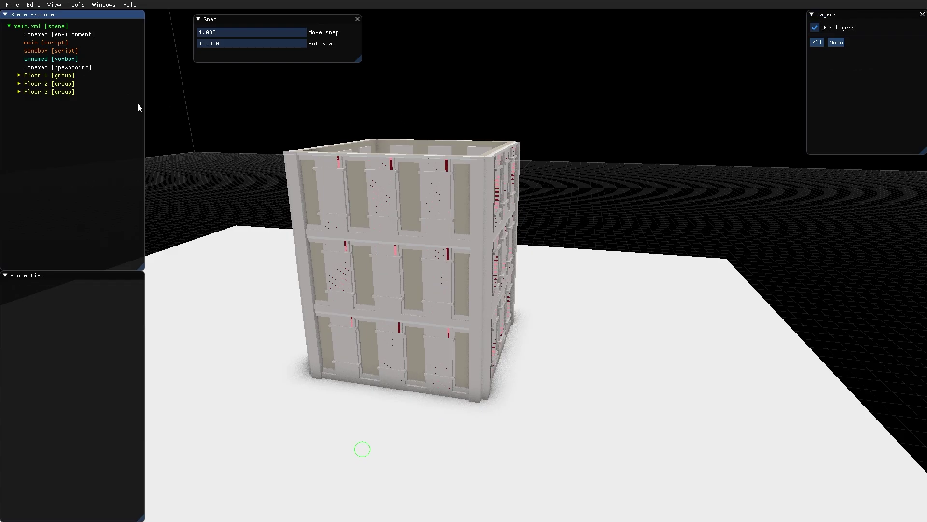
click(40, 76)
shift+click(64, 93)
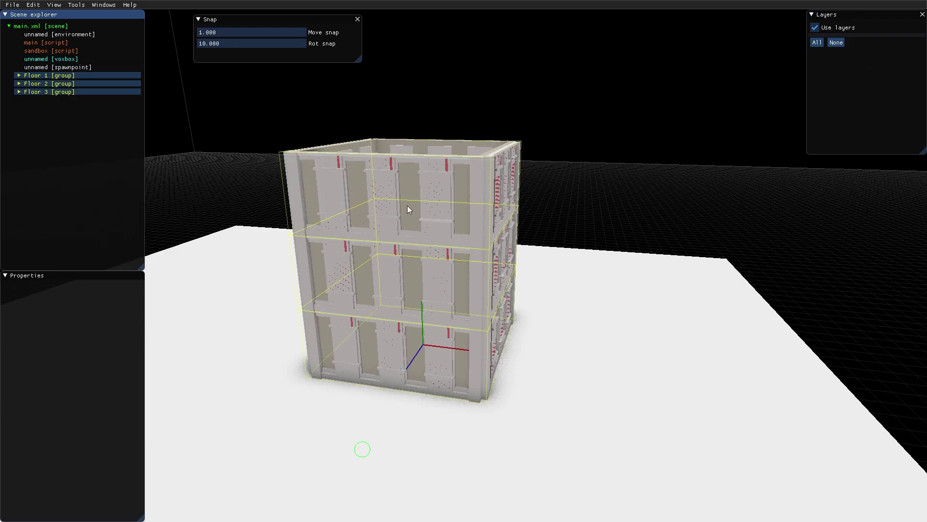
right_click(47, 77)
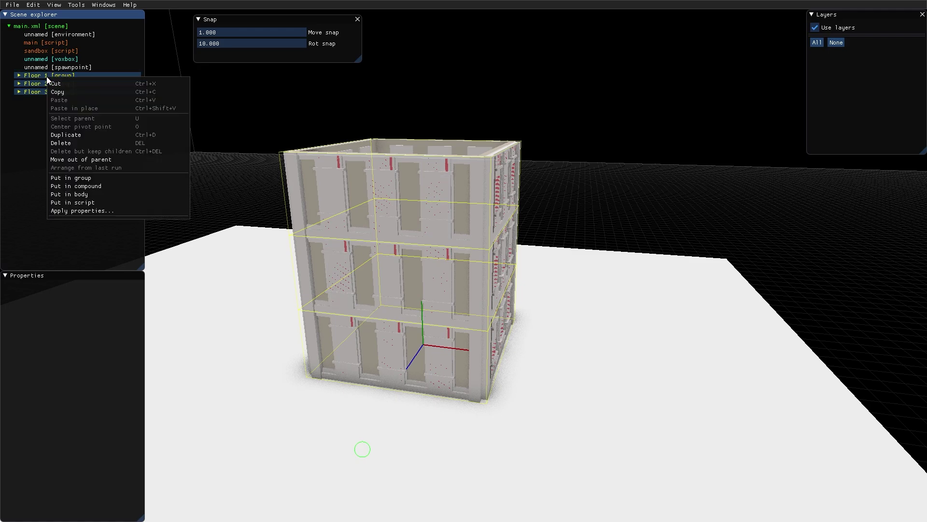
- In Apply properties, set 'material' to masonry with Recursive ticked
click(73, 211)
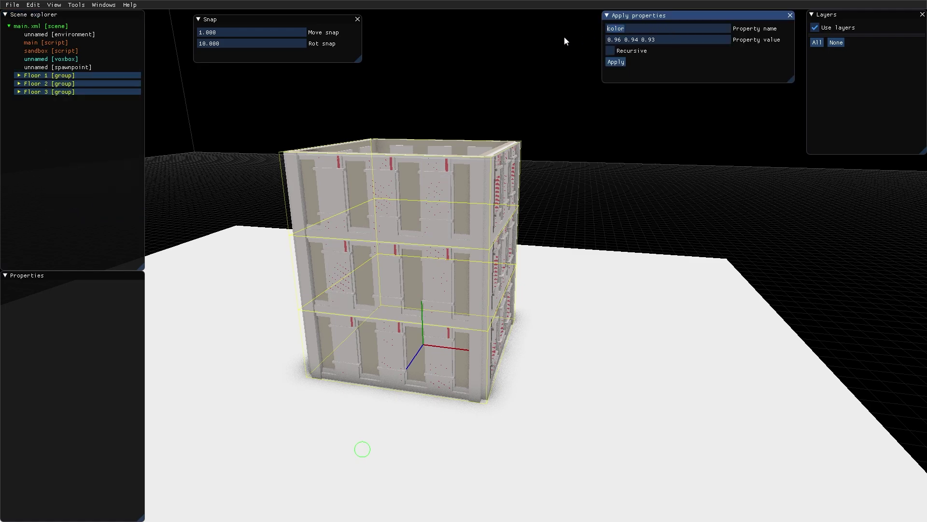
text(material)
key(Tab)
key(BackSpace)
text(masonry)
click(633, 53)
- Apply masonry to all floors, then check a wall's and a floor slab's material
click(621, 62)
click(416, 177)
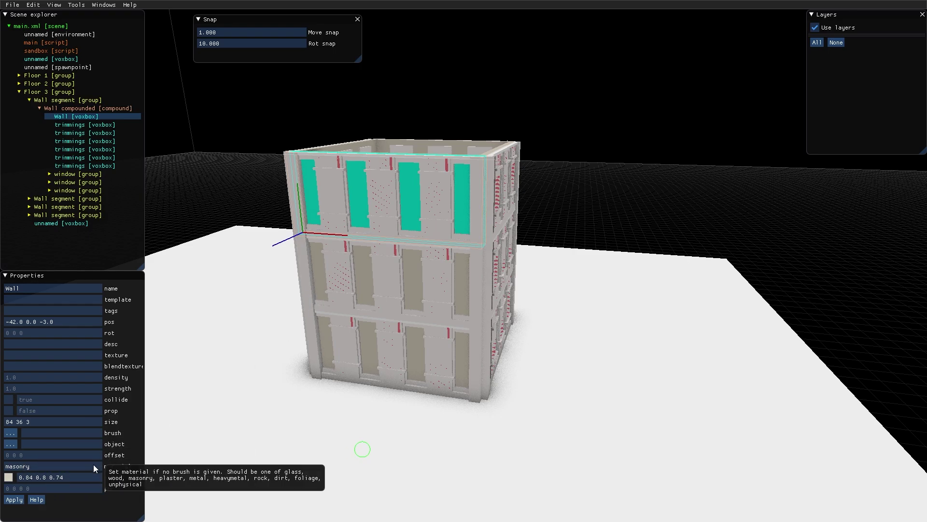
middle_drag(283, 295, 355, 301)
click(397, 282)
- Check the material of a front-facade window hole and a ceiling slab
middle_drag(241, 387, 342, 384)
scroll(526, 355, up, 5)
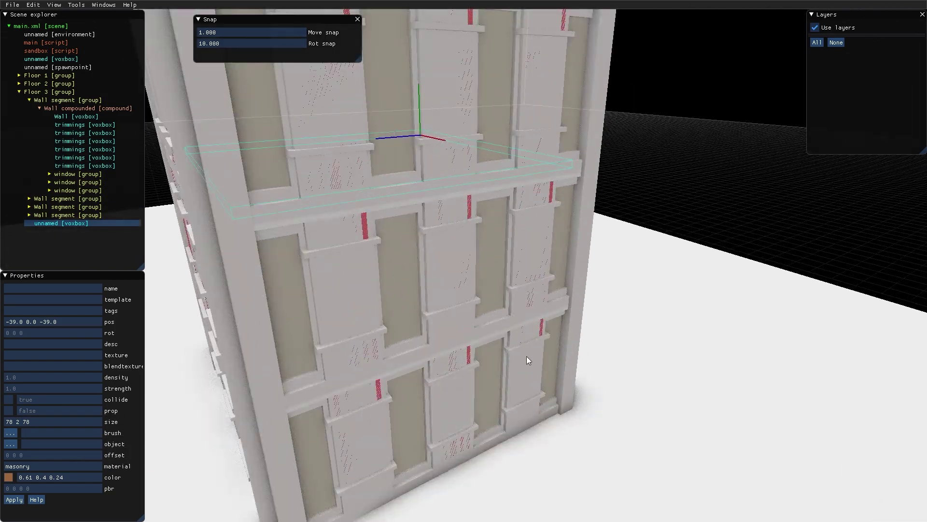
middle_drag(526, 355, 477, 358)
click(478, 359)
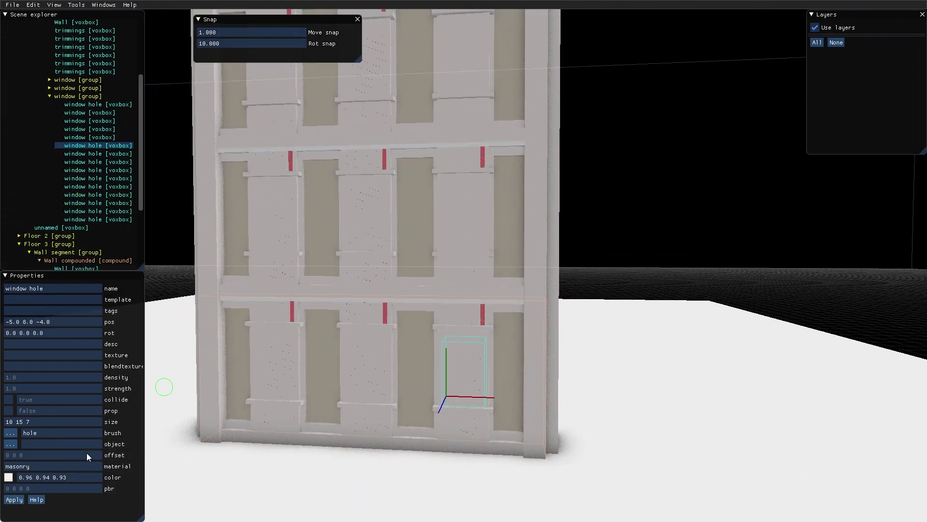
scroll(514, 353, down, 5)
scroll(466, 346, up, 5)
scroll(484, 372, up, 5)
middle_drag(484, 372, 465, 357)
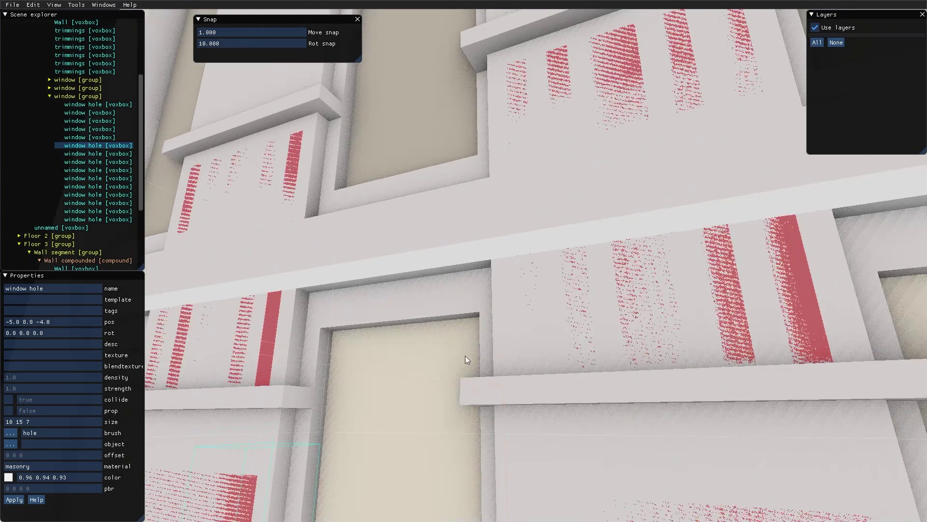
scroll(466, 360, up, 5)
mouse_move(432, 278)
middle_down()
mouse_move(454, 306)
mouse_move(429, 220)
middle_up()
click(367, 313)
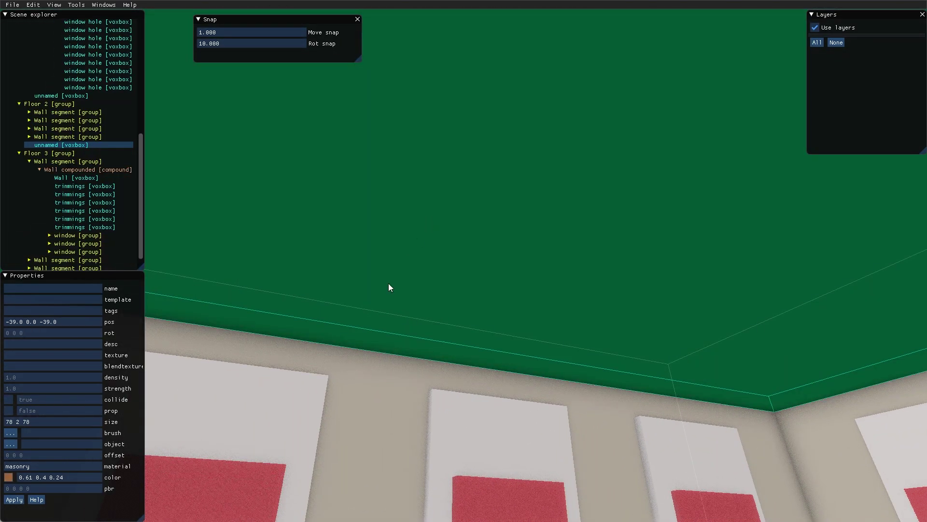
middle_drag(357, 329, 479, 280)
scroll(479, 284, down, 5)
scroll(502, 309, down, 5)
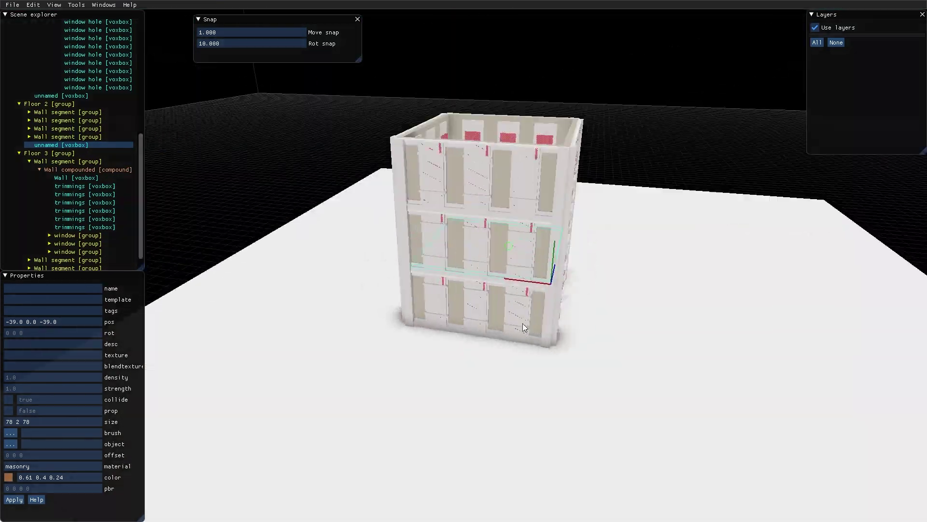
key(F5)
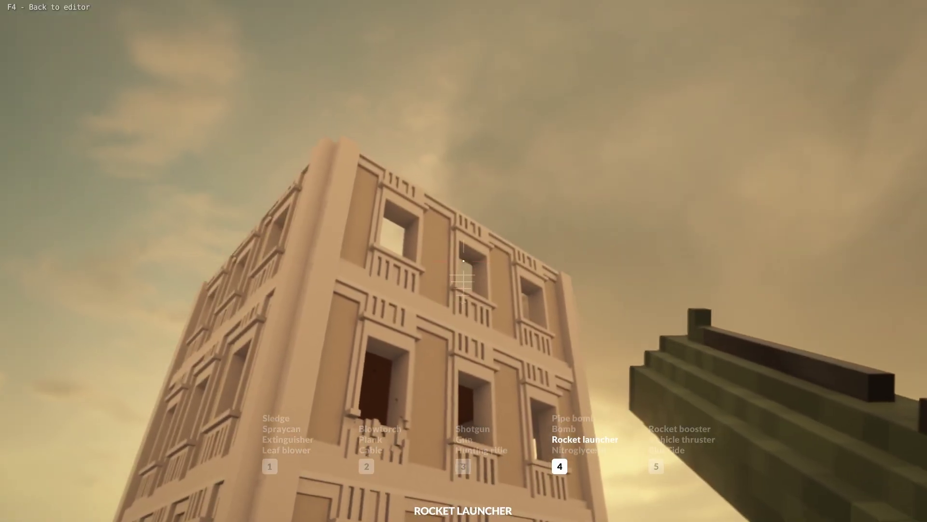